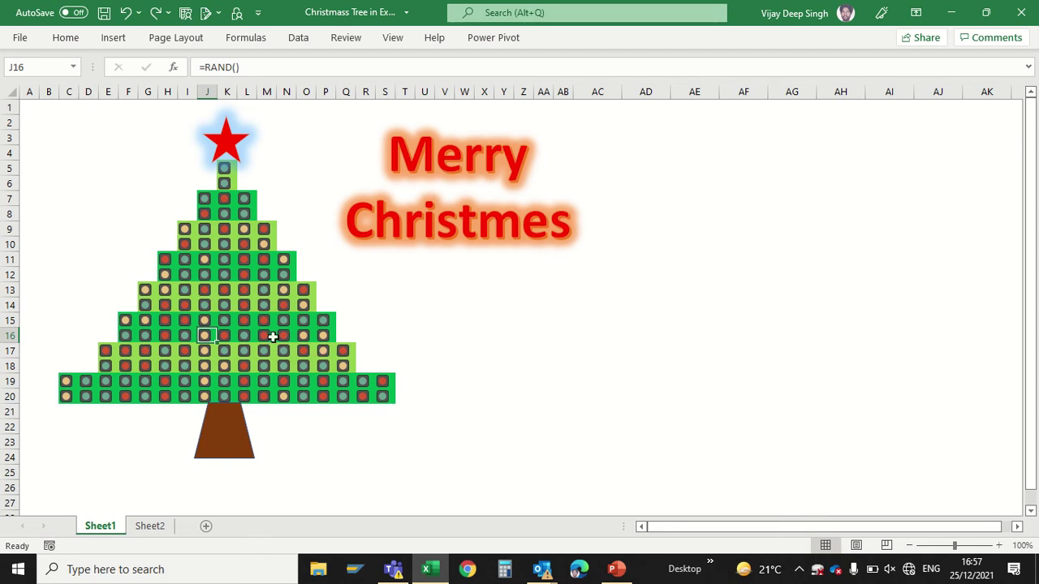
Recalculate Sheet1 repeatedly to watch the lights on the finished Christmas tree change.
{"action": "left_click", "coordinate": [244, 334]}
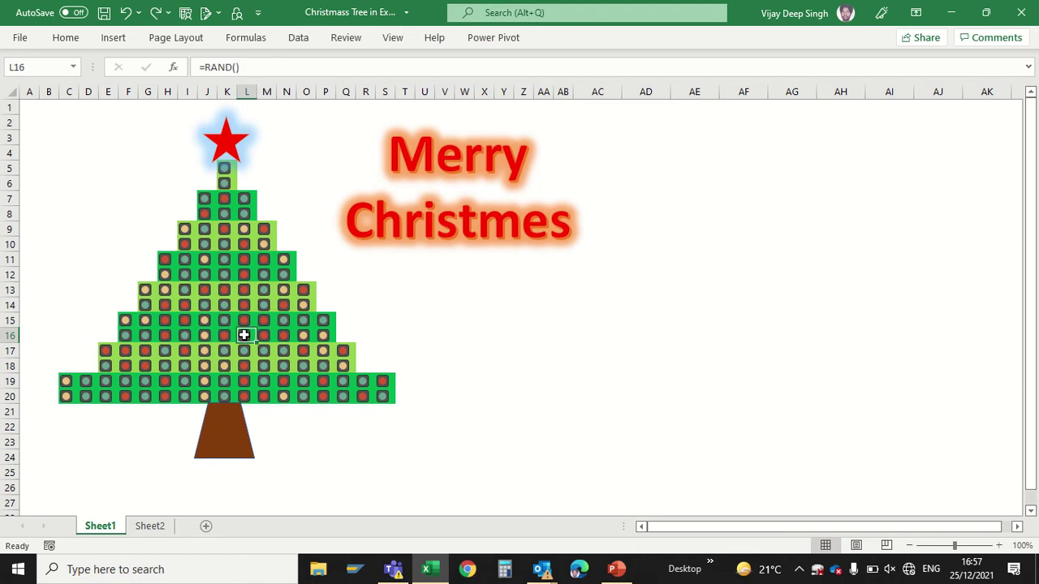
{"action": "key", "text": "F9"}
{"action": "key", "text": "F9"}
{"action": "key", "text": "F9"}
{"action": "key", "text": "F9"}
{"action": "key", "text": "F9"}
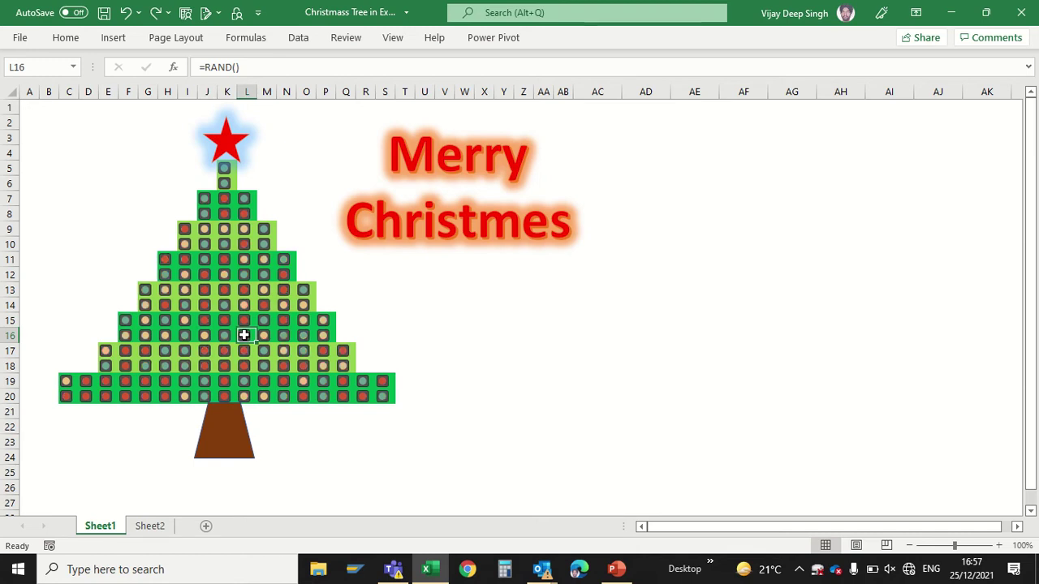
{"action": "key", "text": "F9"}
{"action": "key", "text": "F9"}
{"action": "key", "text": "F9"}
{"action": "key", "text": "F9"}
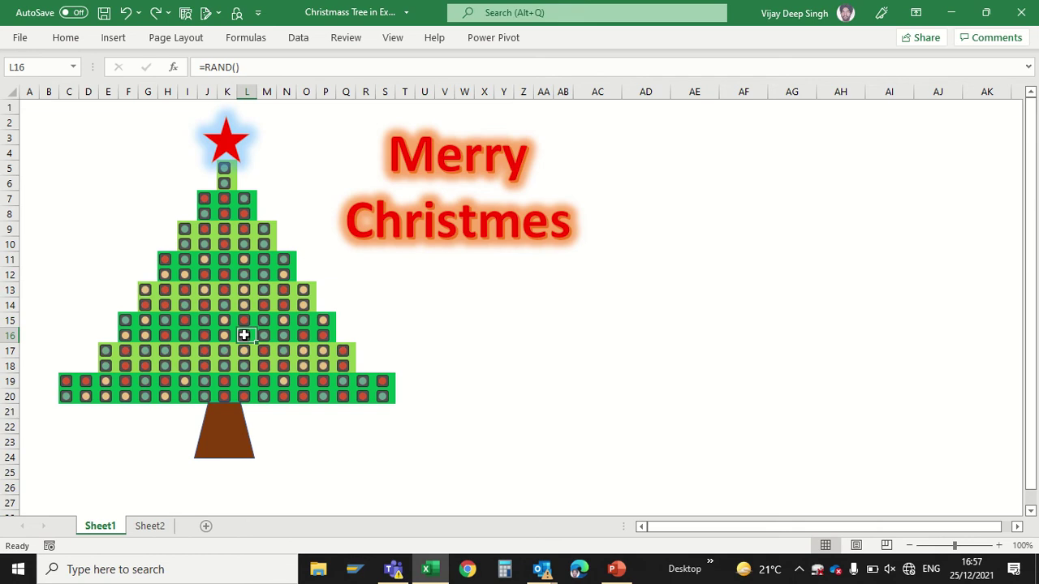
On Sheet2, narrow columns A through Z to an equal width so the cells are roughly square.
{"action": "left_click", "coordinate": [154, 531]}
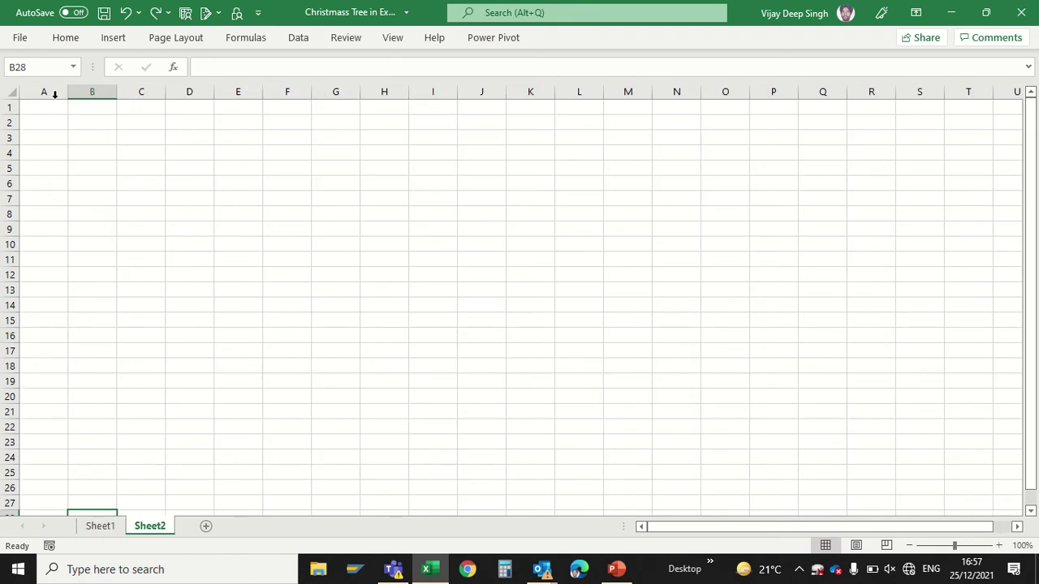
{"action": "left_click", "coordinate": [49, 91]}
{"action": "left_click_drag", "start_coordinate": [49, 92], "coordinate": [794, 91]}
{"action": "left_click", "coordinate": [53, 89]}
{"action": "left_click", "coordinate": [55, 92]}
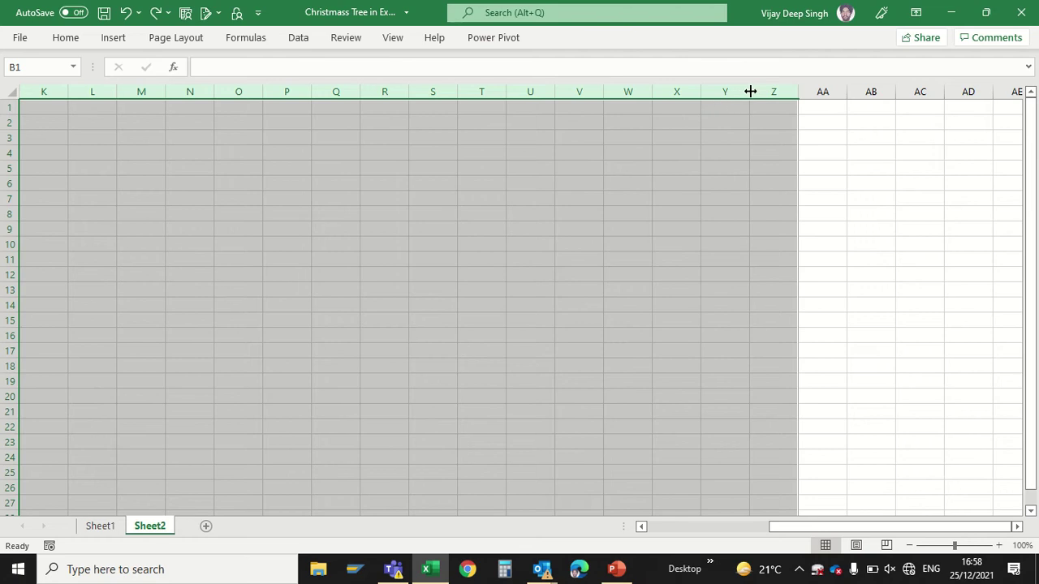
{"action": "left_click_drag", "start_coordinate": [751, 92], "coordinate": [716, 94]}
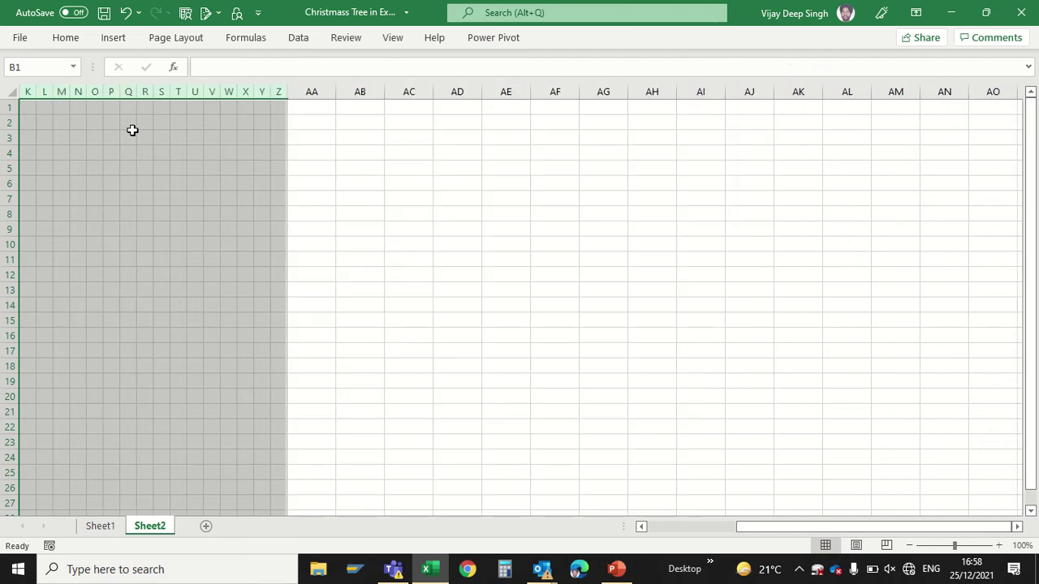
{"action": "left_click_drag", "start_coordinate": [784, 526], "coordinate": [357, 528]}
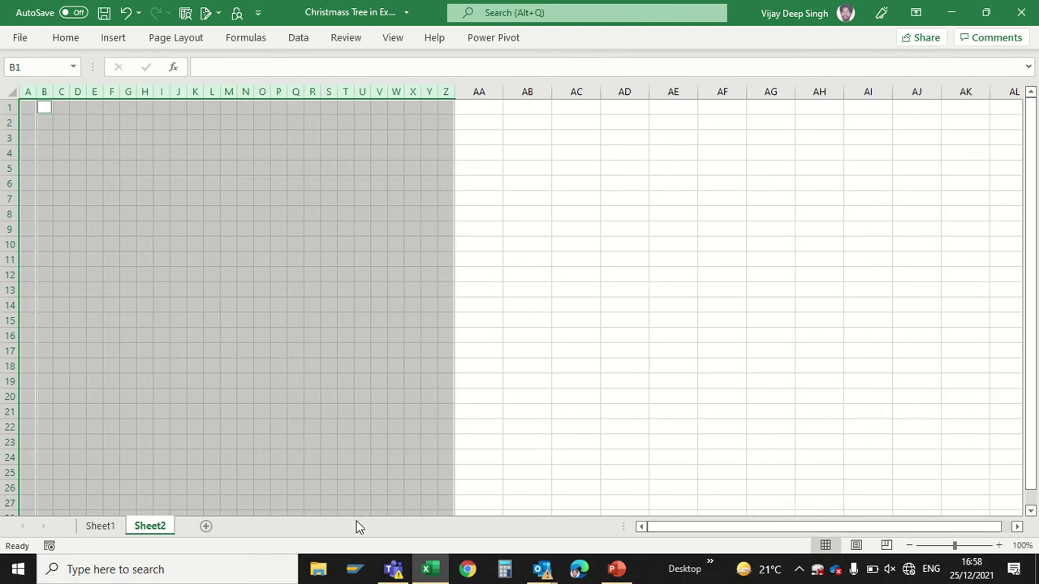
Enter the formula =RAND() in cell C20.
{"action": "left_click", "coordinate": [75, 416]}
{"action": "left_click", "coordinate": [60, 396]}
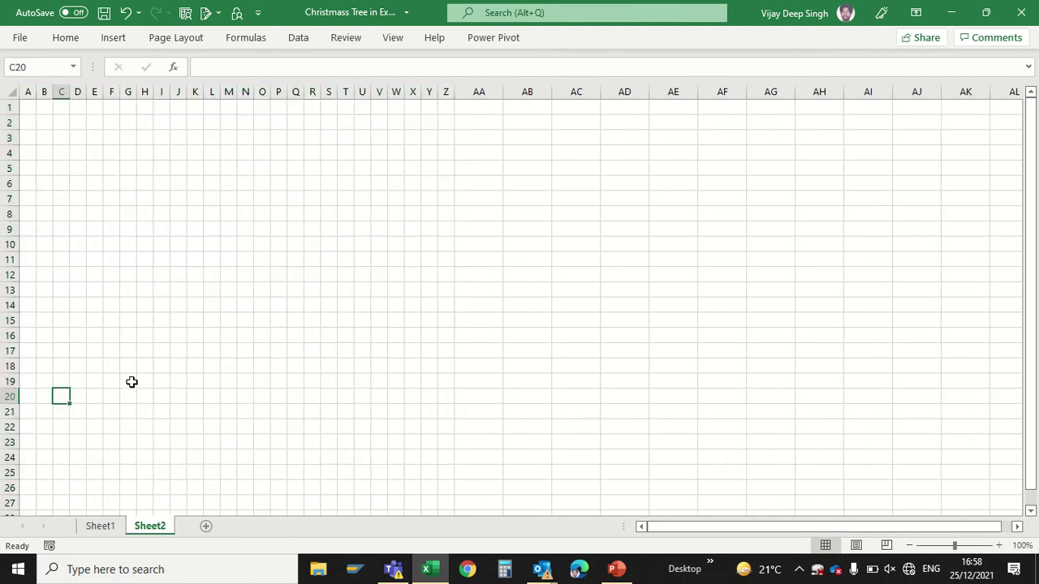
{"action": "type", "text": "=RA"}
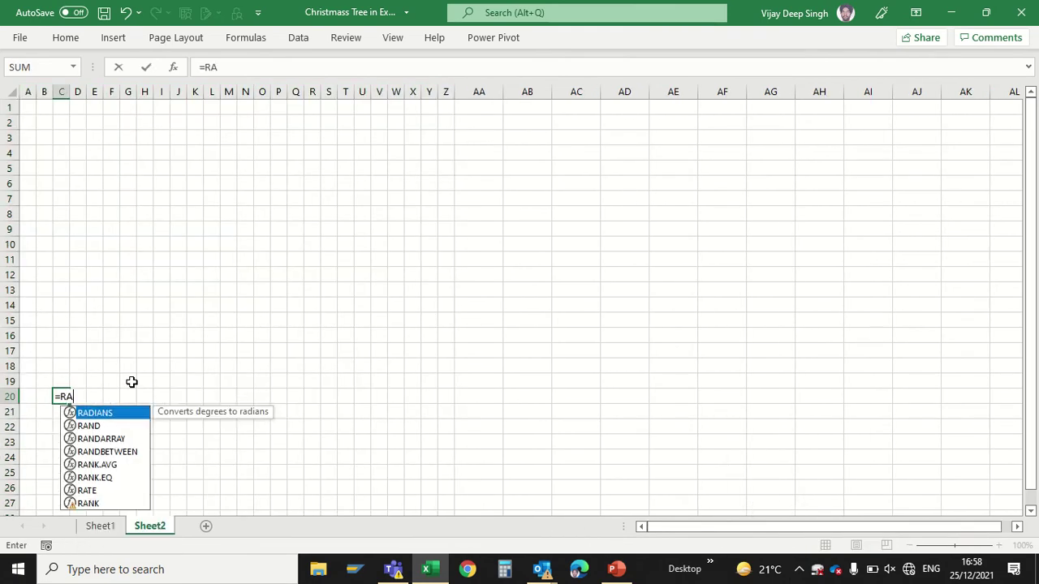
{"action": "type", "text": "BD"}
{"action": "key", "text": "BackSpace"}
{"action": "key", "text": "BackSpace"}
{"action": "type", "text": "N"}
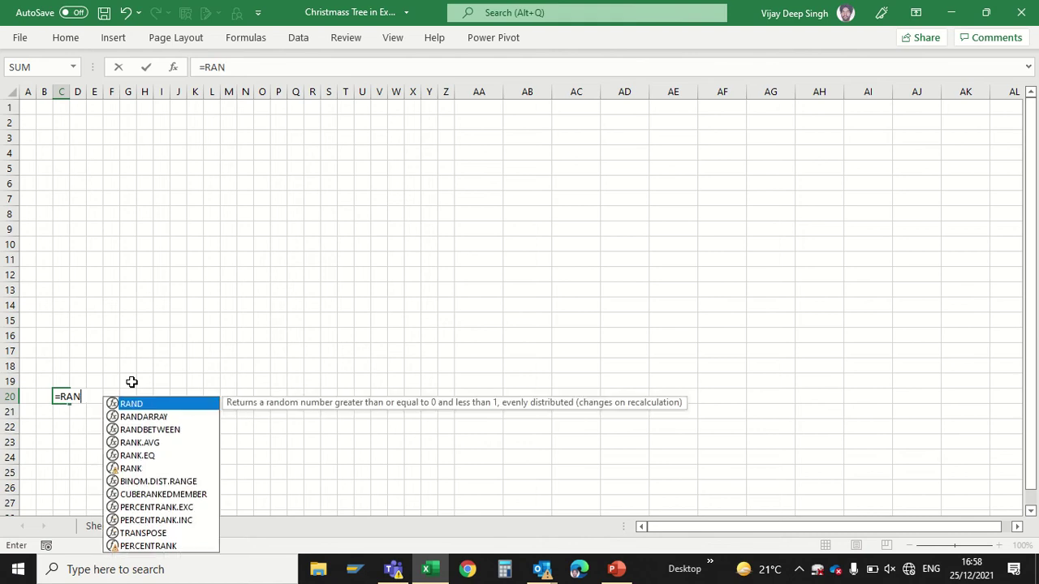
{"action": "type", "text": "D("}
{"action": "key", "text": "ctrl+Return"}
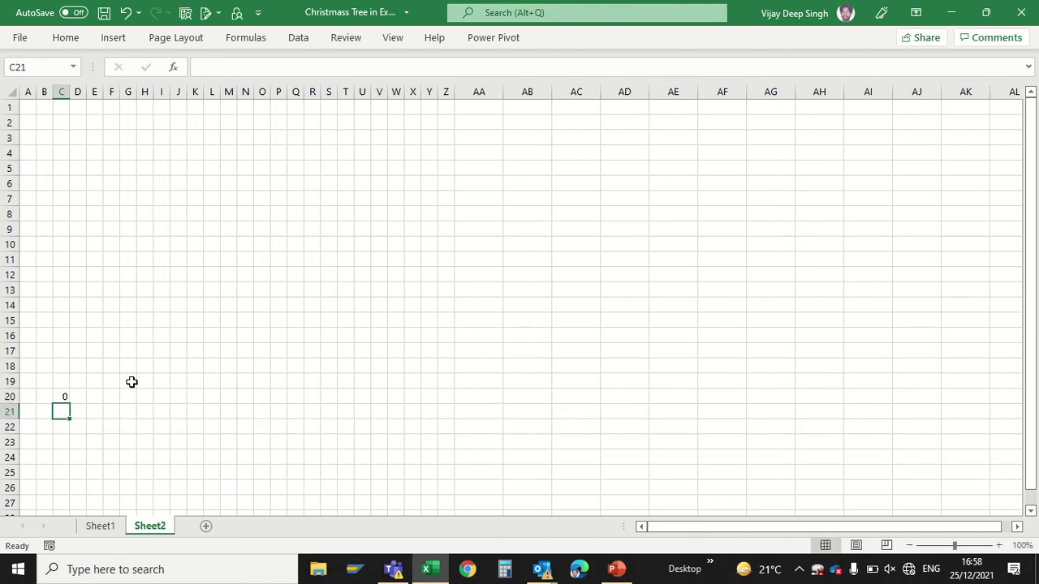
Apply the rimmed three traffic lights icon set to cell C20 as conditional formatting.
{"action": "left_click", "coordinate": [70, 48]}
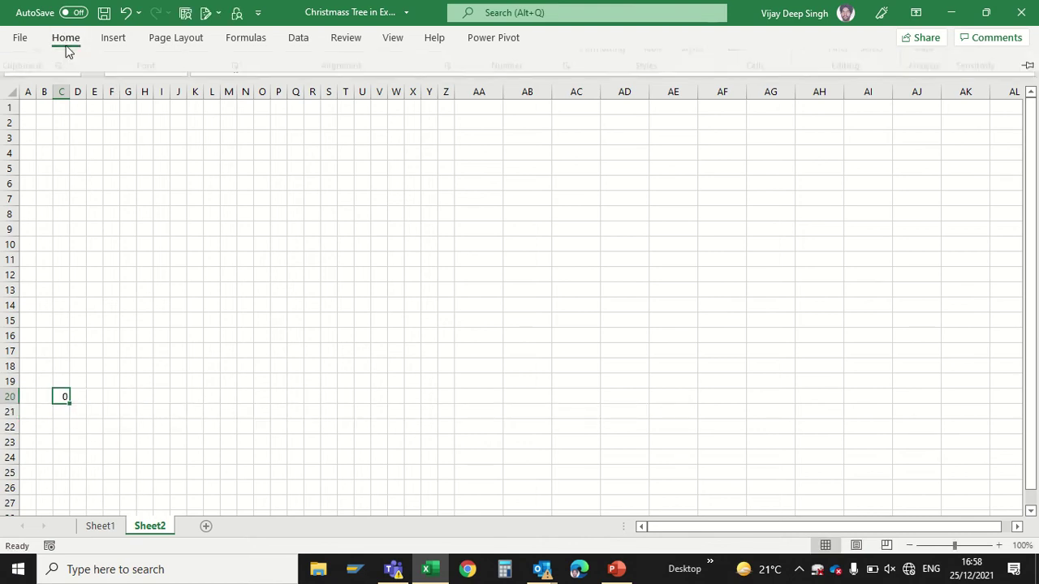
{"action": "left_click", "coordinate": [623, 100]}
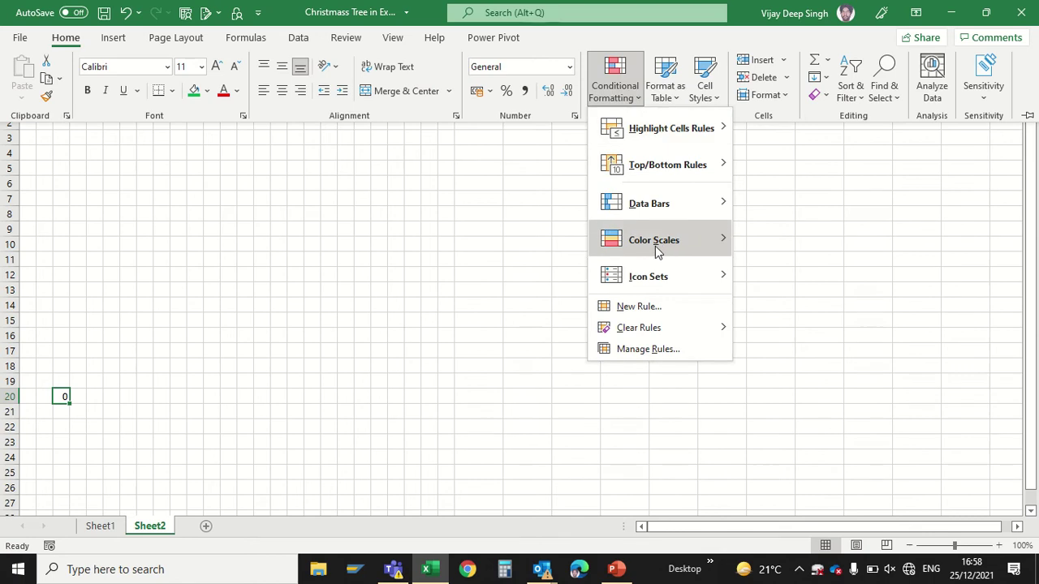
{"action": "mouse_move", "coordinate": [657, 276]}
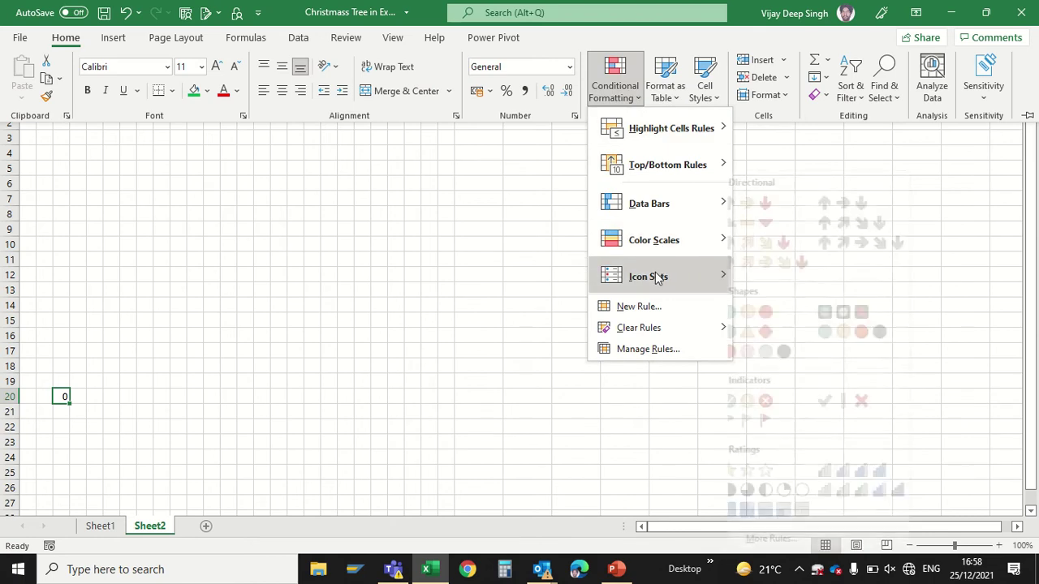
{"action": "left_click", "coordinate": [841, 314]}
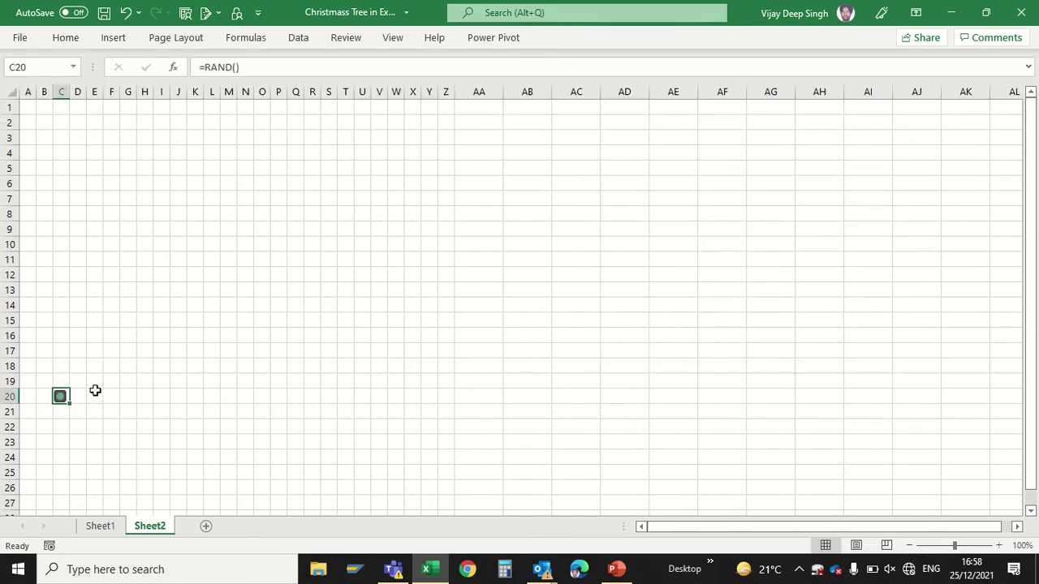
Copy the traffic light cell C20 across D20:S20.
{"action": "key", "text": "ctrl+c"}
{"action": "key", "text": "Right"}
{"action": "key", "text": "shift+Right"}
{"action": "key", "text": "shift+Right"}
{"action": "key", "text": "shift+Right"}
{"action": "key", "text": "shift+Right"}
{"action": "key", "text": "shift+Right"}
{"action": "key", "text": "shift+Right"}
{"action": "key", "text": "shift+Right"}
{"action": "key", "text": "shift+Right"}
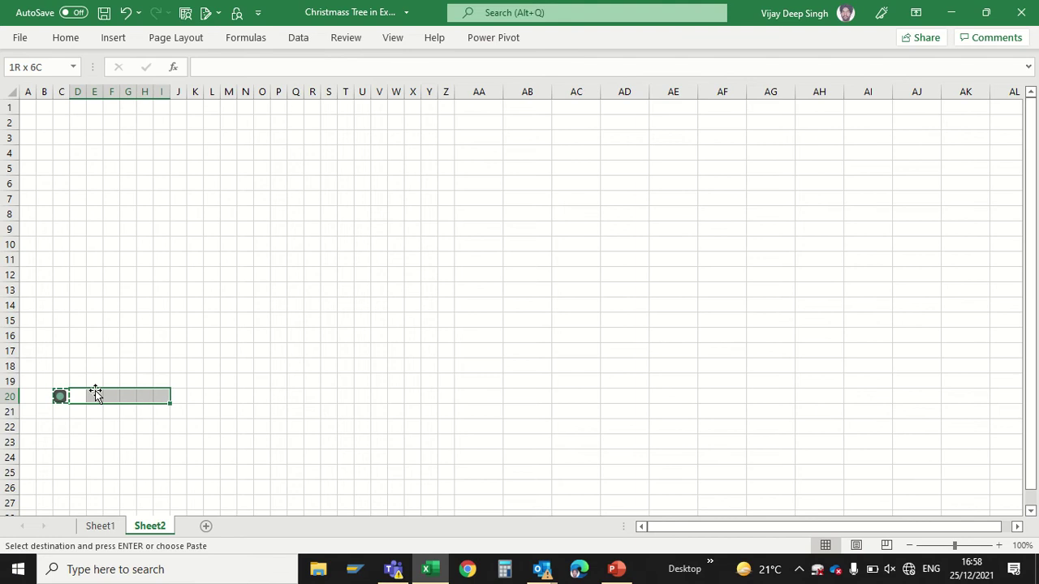
{"action": "key", "text": "shift+Right"}
{"action": "key", "text": "shift+Right"}
{"action": "key", "text": "shift+Right"}
{"action": "key", "text": "shift+Right"}
{"action": "key", "text": "shift+Right"}
{"action": "key", "text": "shift+Right"}
{"action": "key", "text": "shift+Right"}
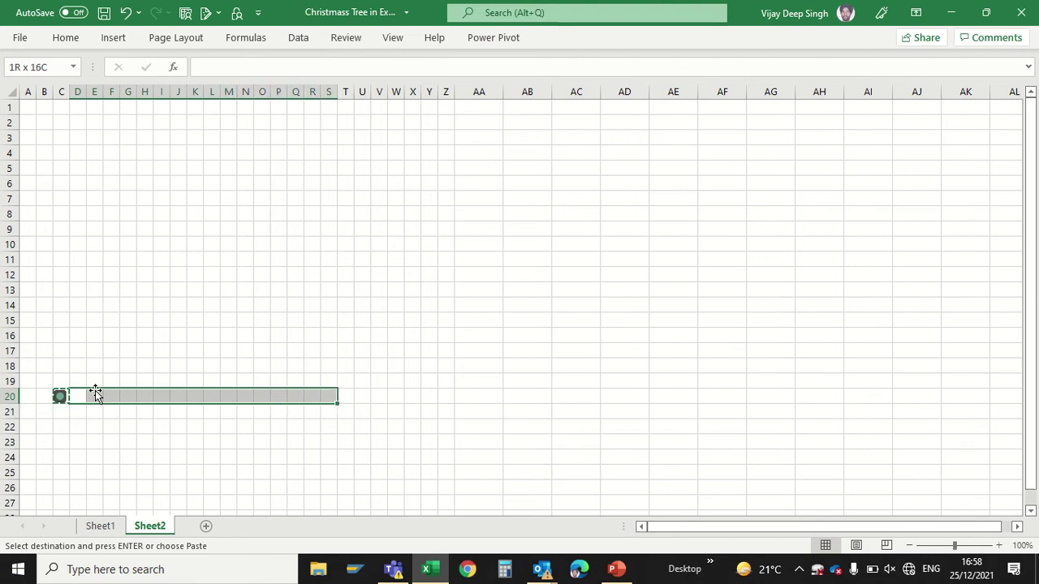
{"action": "key", "text": "ctrl+v"}
Fill the row of lights C20:S20 with the standard green colour.
{"action": "key", "text": "Left"}
{"action": "key", "text": "ctrl+shift+Right"}
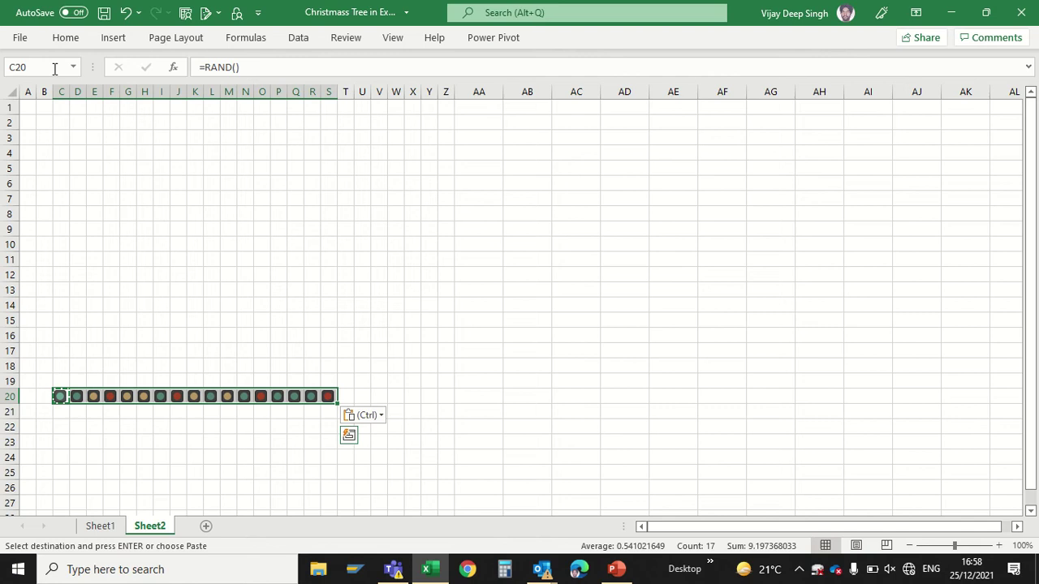
{"action": "left_click", "coordinate": [69, 38]}
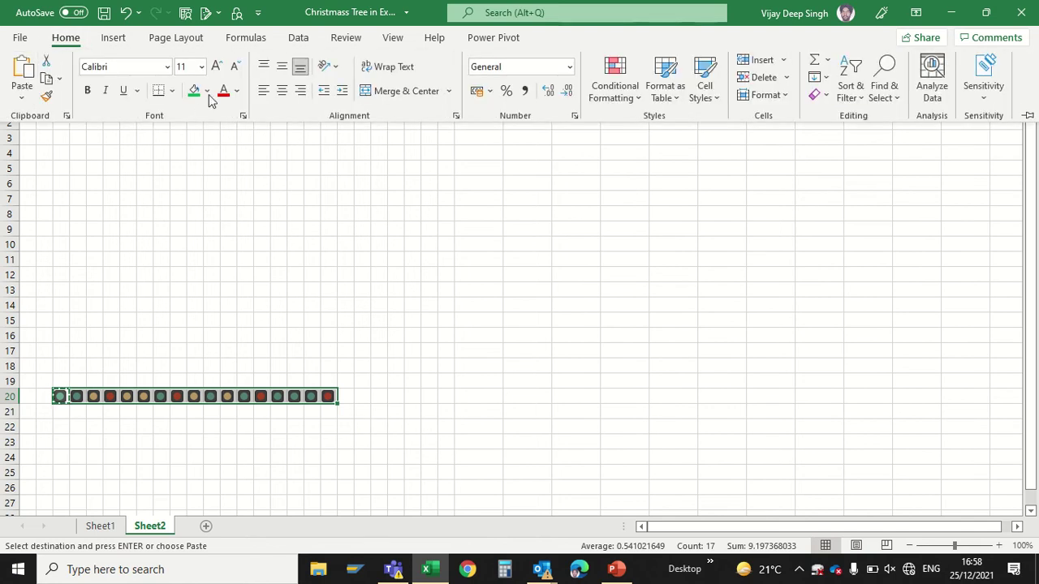
{"action": "left_click", "coordinate": [207, 92]}
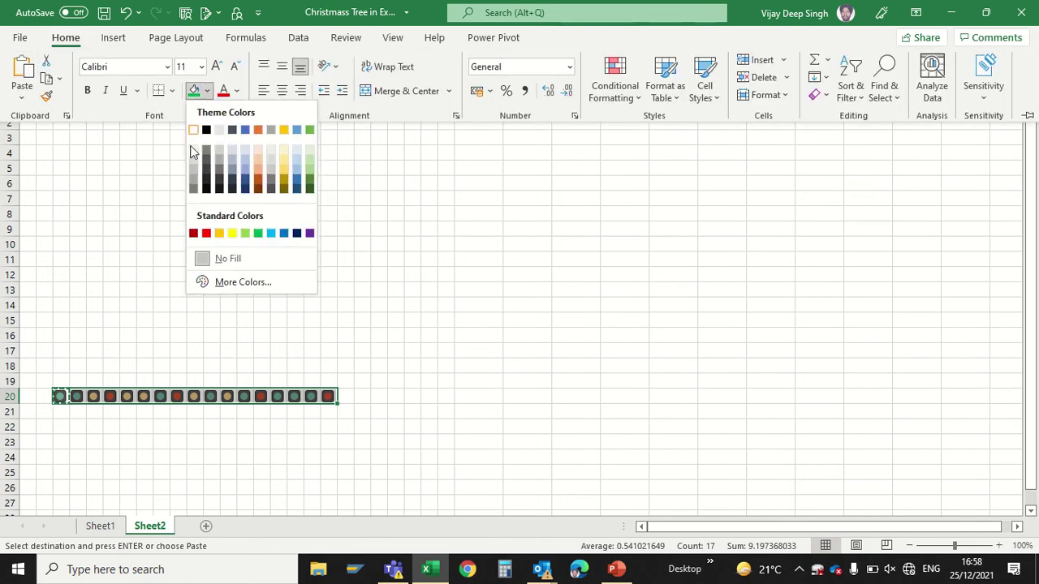
{"action": "left_click", "coordinate": [258, 234]}
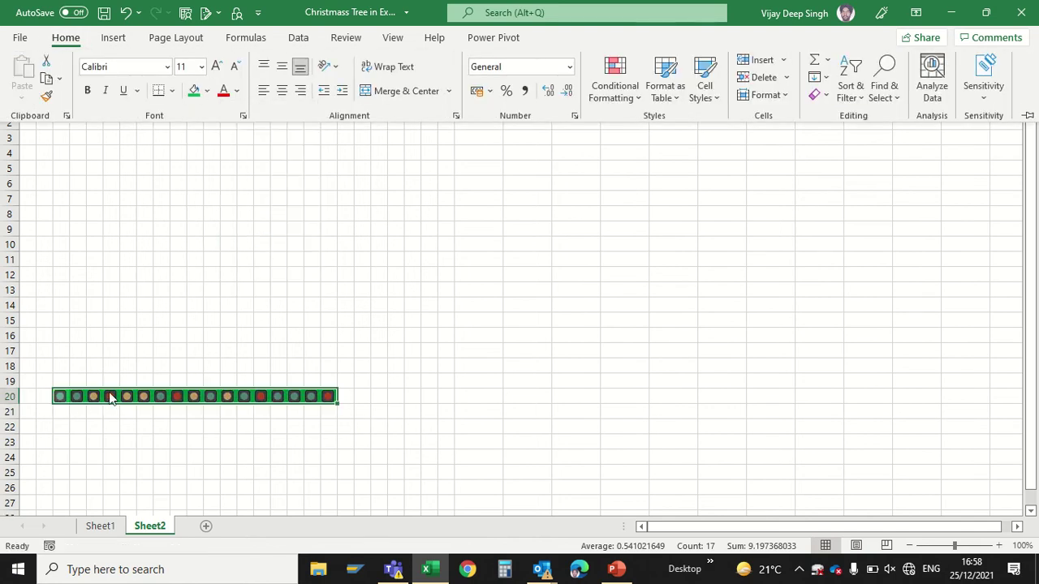
Duplicate the green light row C20:S20 into row 19 directly above it.
{"action": "key", "text": "ctrl+c"}
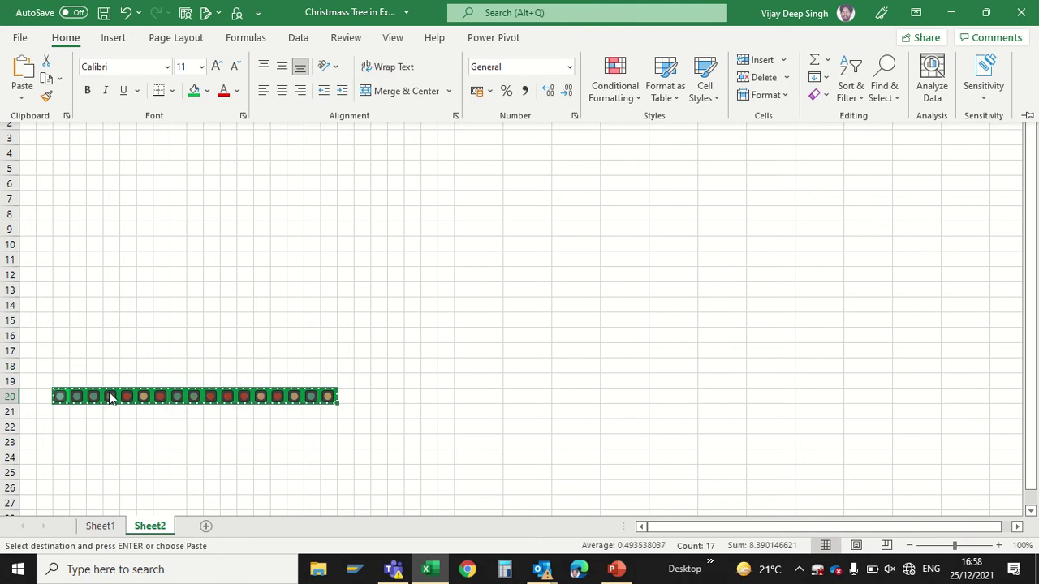
{"action": "key", "text": "ctrl+F1"}
{"action": "key", "text": "Return"}
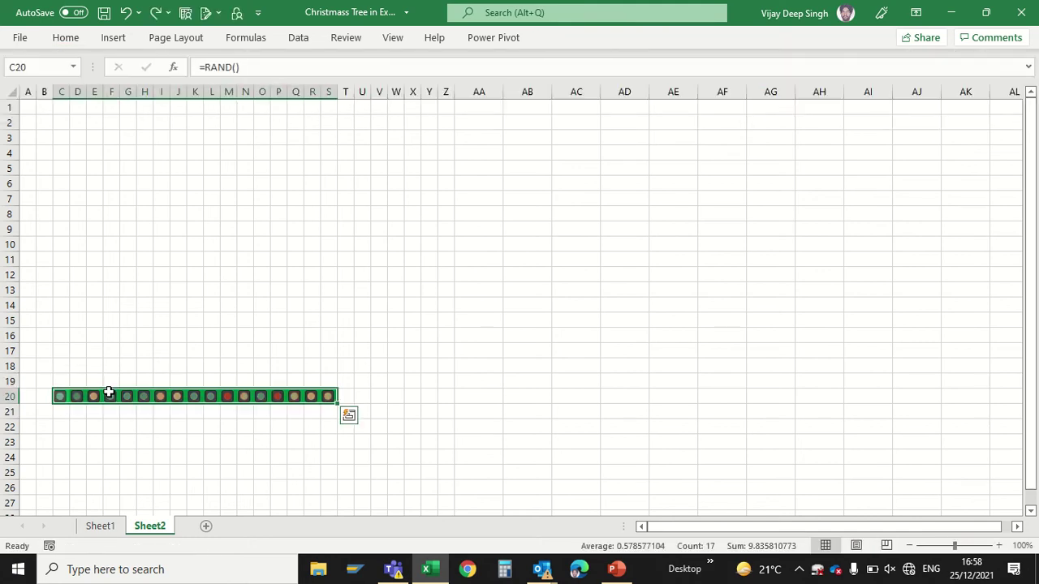
{"action": "key", "text": "ctrl+c"}
{"action": "key", "text": "Up"}
{"action": "key", "text": "ctrl+v"}
Copy D19:R20 into rows 17 and 18, starting at D17, as the second tier of the tree.
{"action": "key", "text": "Right"}
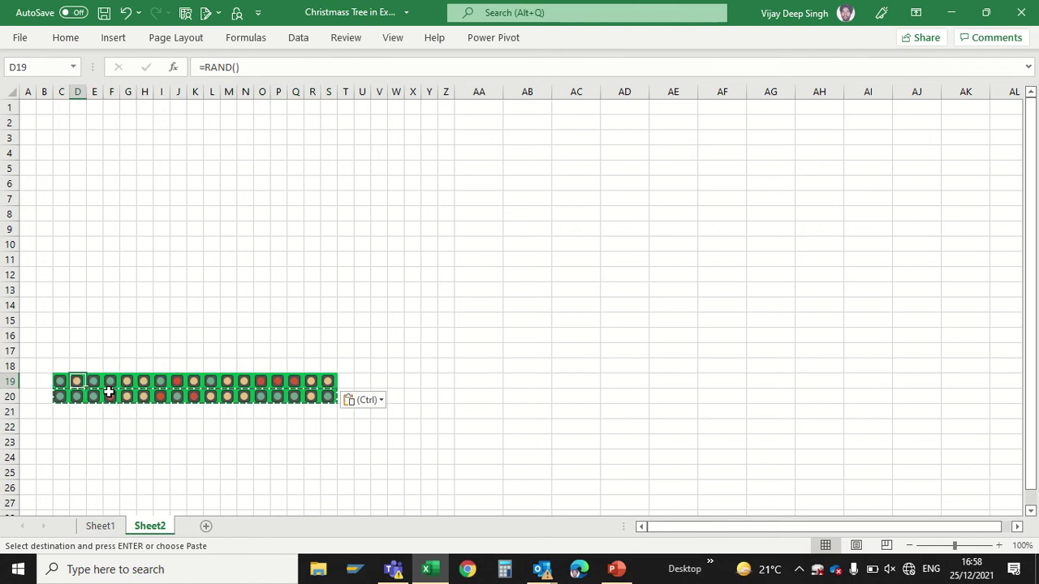
{"action": "key", "text": "shift+Down"}
{"action": "key", "text": "shift+Right"}
{"action": "key", "text": "shift+Right"}
{"action": "key", "text": "shift+Right"}
{"action": "key", "text": "shift+Right"}
{"action": "key", "text": "shift+Right"}
{"action": "key", "text": "shift+Right"}
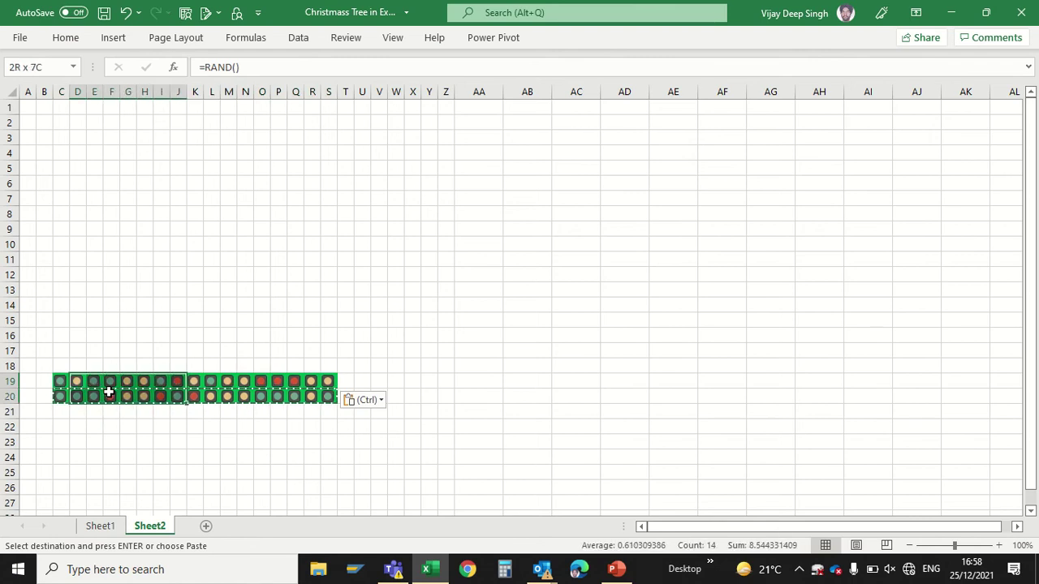
{"action": "key", "text": "shift+Right"}
{"action": "key", "text": "shift+Right"}
{"action": "key", "text": "shift+Right"}
{"action": "key", "text": "shift+Right"}
{"action": "key", "text": "shift+Right"}
{"action": "key", "text": "shift+Right"}
{"action": "key", "text": "shift+Right"}
{"action": "key", "text": "shift+Right"}
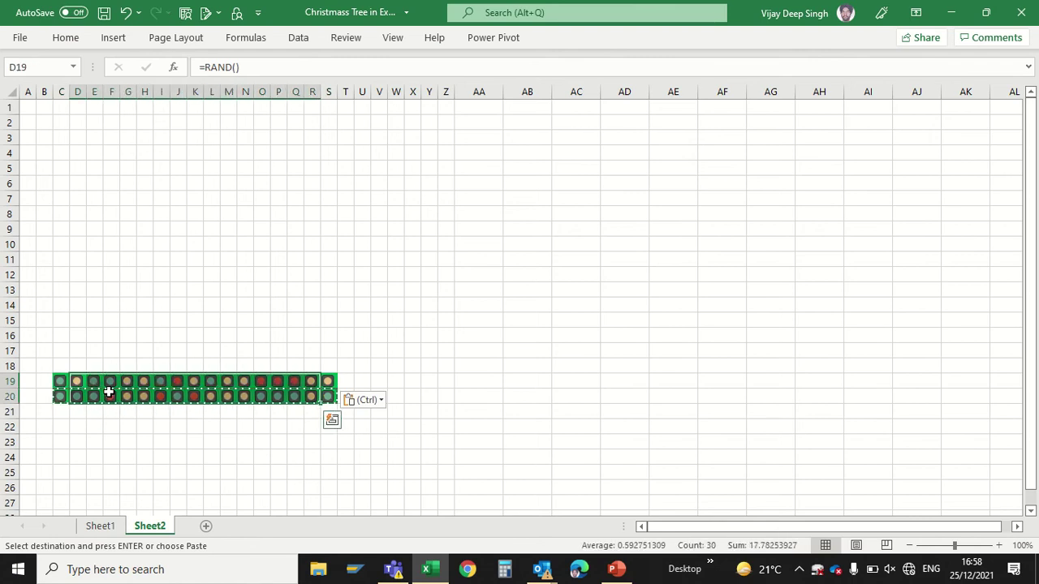
{"action": "key", "text": "ctrl+c"}
{"action": "key", "text": "Up"}
{"action": "key", "text": "Up"}
{"action": "key", "text": "ctrl+v"}
Copy E17:Q18 into rows 15 and 16, starting at E15, as the third tier of the tree.
{"action": "key", "text": "Right"}
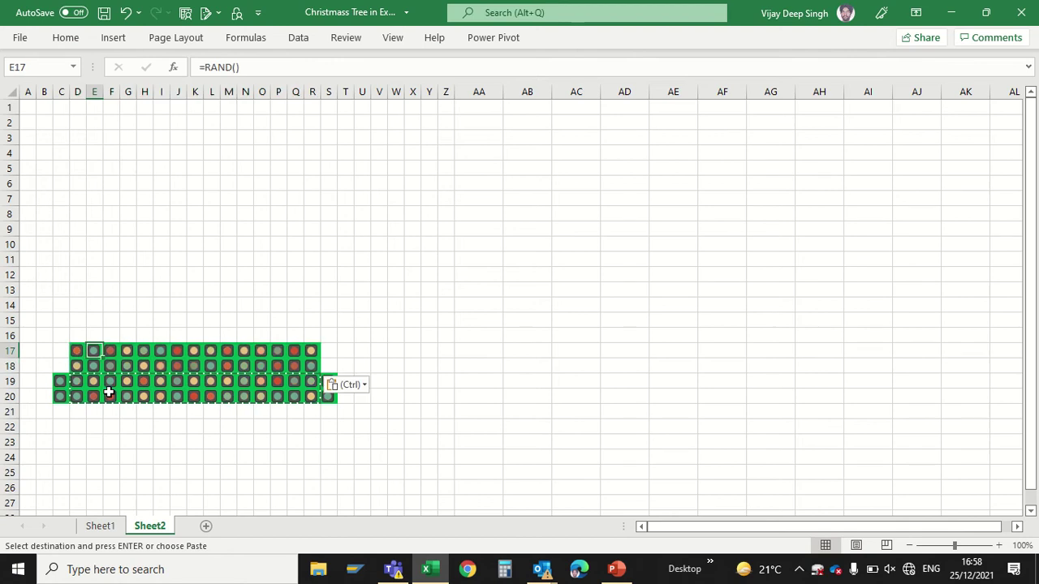
{"action": "key", "text": "shift+Down"}
{"action": "key", "text": "shift+Right"}
{"action": "key", "text": "shift+Right"}
{"action": "key", "text": "shift+Right"}
{"action": "key", "text": "shift+Right"}
{"action": "key", "text": "shift+Right"}
{"action": "key", "text": "shift+Right"}
{"action": "key", "text": "shift+Right"}
{"action": "key", "text": "shift+Right"}
{"action": "key", "text": "shift+Right"}
{"action": "key", "text": "shift+Right"}
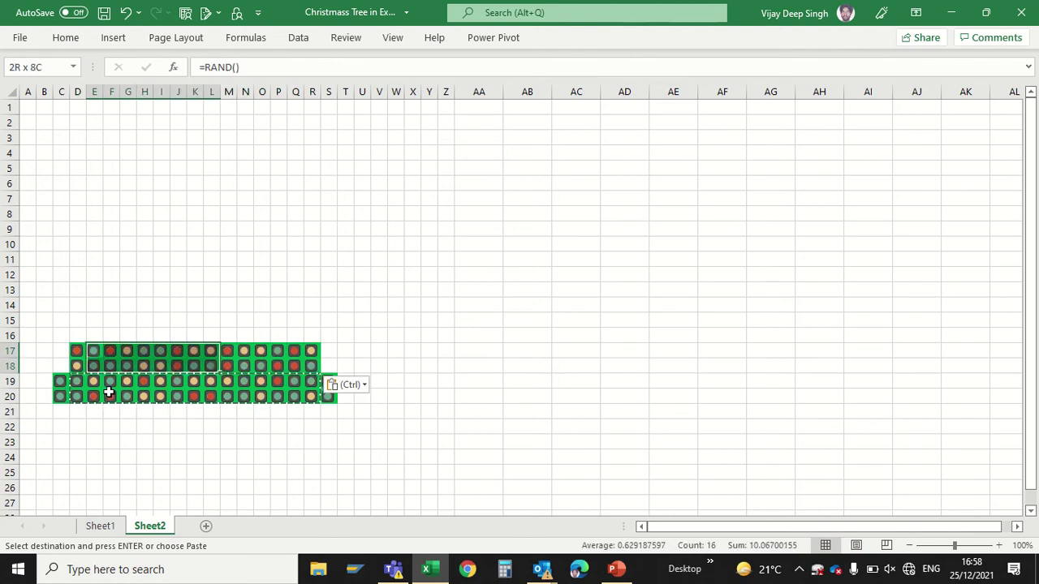
{"action": "key", "text": "shift+Right"}
{"action": "key", "text": "shift+Right"}
{"action": "key", "text": "Escape"}
{"action": "key", "text": "ctrl+c"}
{"action": "key", "text": "Up"}
{"action": "key", "text": "Up"}
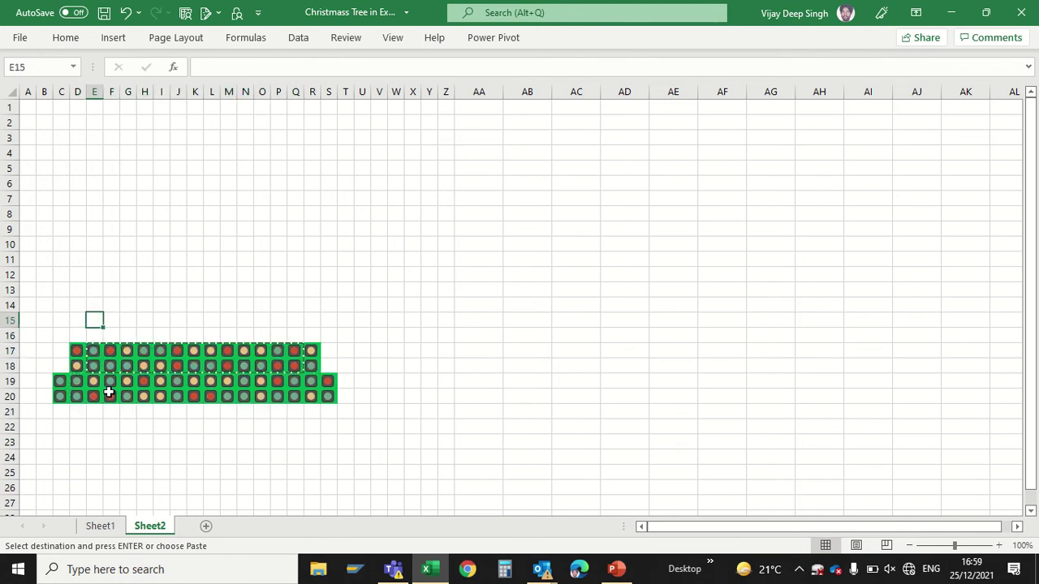
{"action": "key", "text": "ctrl+v"}
Copy F15:P16 into rows 13 and 14, starting at F13, as the fourth tier of the tree.
{"action": "key", "text": "Right"}
{"action": "key", "text": "shift+Down"}
{"action": "key", "text": "shift+Right"}
{"action": "key", "text": "shift+Right"}
{"action": "key", "text": "shift+Right"}
{"action": "key", "text": "shift+Right"}
{"action": "key", "text": "shift+Right"}
{"action": "key", "text": "shift+Right"}
{"action": "key", "text": "shift+Right"}
{"action": "key", "text": "shift+Right"}
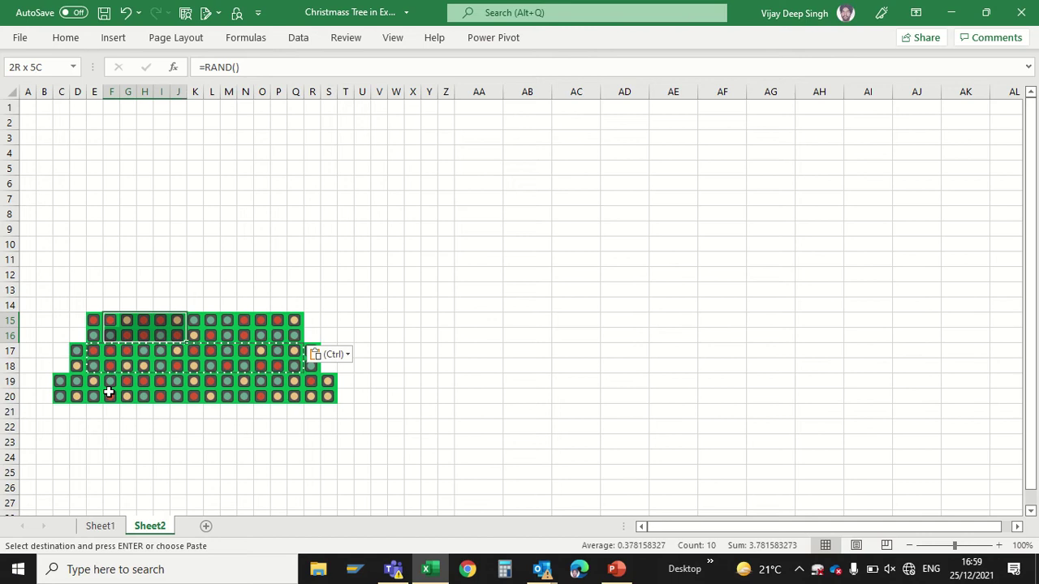
{"action": "key", "text": "shift+Right"}
{"action": "key", "text": "shift+Right"}
{"action": "key", "text": "ctrl+c"}
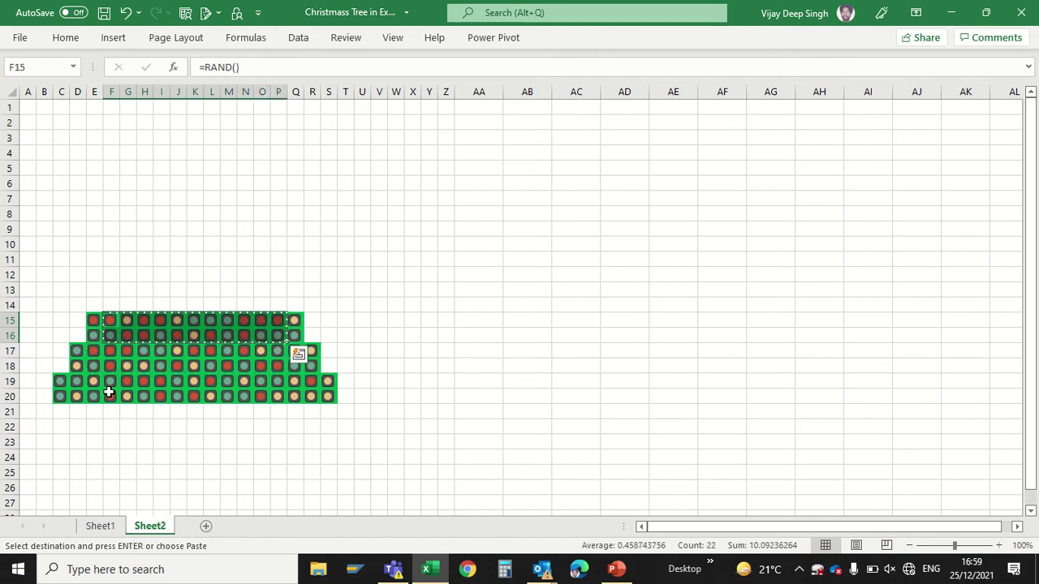
{"action": "key", "text": "Up"}
{"action": "key", "text": "Up"}
{"action": "key", "text": "ctrl+v"}
Copy G13:O14 into rows 11 and 12, starting at G11, as the fifth tier of the tree.
{"action": "key", "text": "Right"}
{"action": "key", "text": "shift+Down"}
{"action": "key", "text": "shift+Right"}
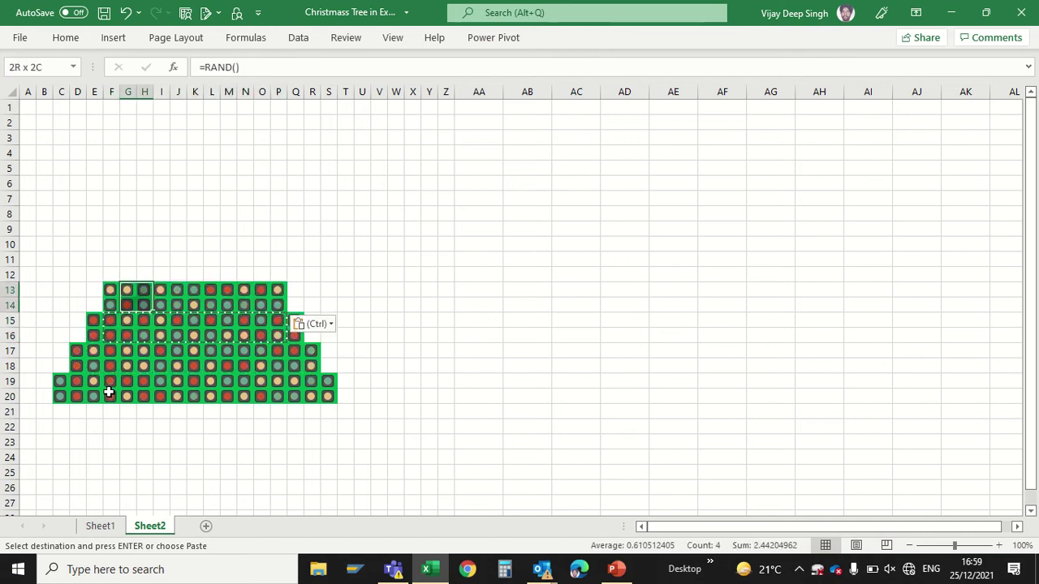
{"action": "key", "text": "shift+Right"}
{"action": "key", "text": "shift+Right"}
{"action": "key", "text": "shift+Right"}
{"action": "key", "text": "shift+Right"}
{"action": "key", "text": "shift+Right"}
{"action": "key", "text": "shift+Right"}
{"action": "key", "text": "shift+Right"}
{"action": "key", "text": "ctrl+c"}
{"action": "key", "text": "Up"}
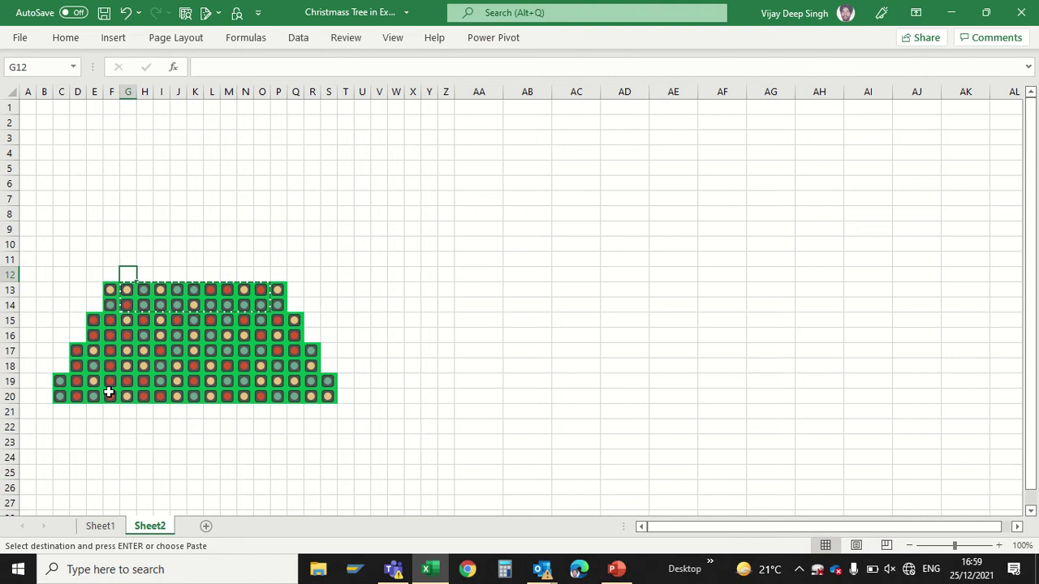
{"action": "key", "text": "Up"}
{"action": "key", "text": "ctrl+v"}
Copy H11:N12 into rows 9 and 10, starting at H9, as the sixth tier of the tree.
{"action": "key", "text": "Right"}
{"action": "key", "text": "shift+Down"}
{"action": "key", "text": "shift+Right"}
{"action": "key", "text": "shift+Right"}
{"action": "key", "text": "shift+Right"}
{"action": "key", "text": "shift+Right"}
{"action": "key", "text": "shift+Right"}
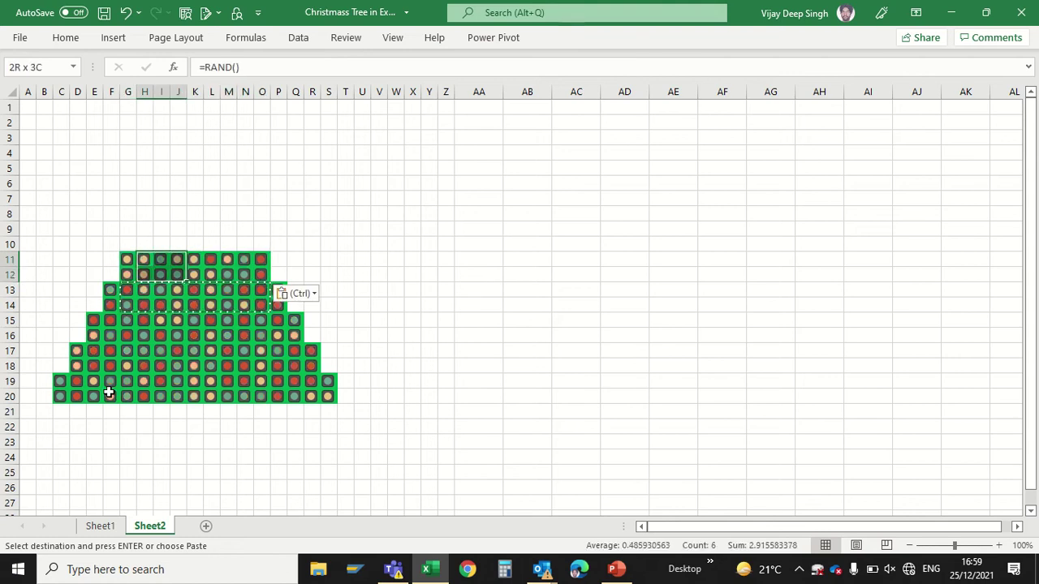
{"action": "key", "text": "shift+Right"}
{"action": "key", "text": "ctrl+c"}
{"action": "key", "text": "Up"}
{"action": "key", "text": "Up"}
{"action": "key", "text": "ctrl+v"}
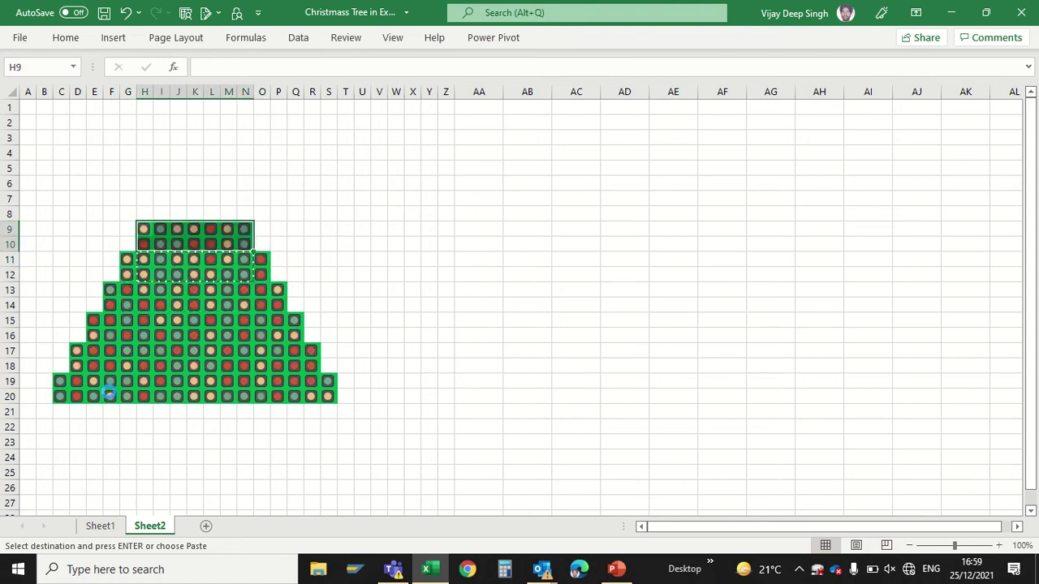
Copy I9:M10 into rows 7 and 8, starting at I7, as the seventh tier of the tree.
{"action": "key", "text": "Right"}
{"action": "key", "text": "shift+Down"}
{"action": "key", "text": "shift+Right"}
{"action": "key", "text": "shift+Right"}
{"action": "key", "text": "shift+Right"}
{"action": "key", "text": "shift+Right"}
{"action": "key", "text": "ctrl+c"}
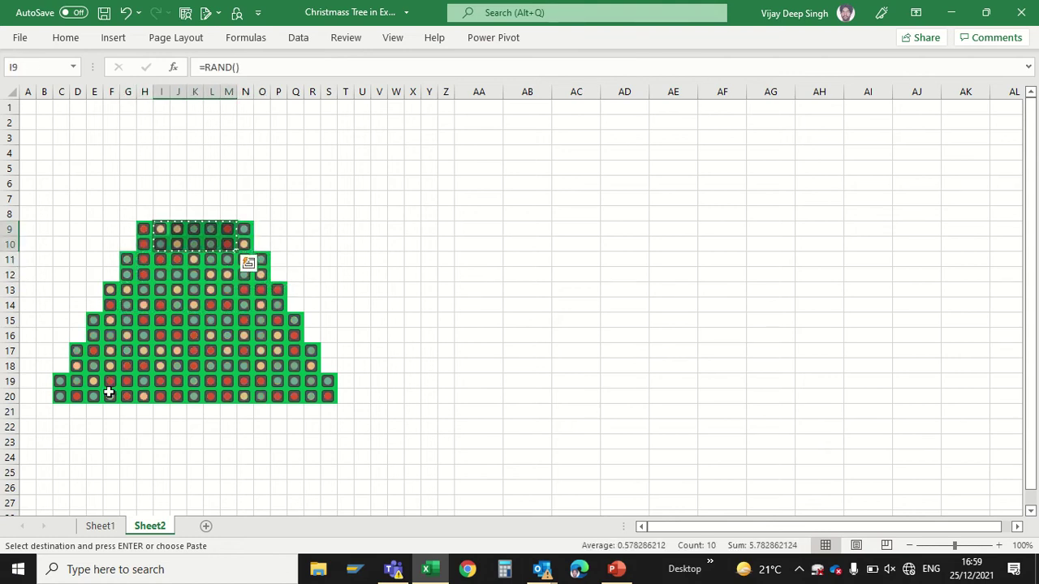
{"action": "key", "text": "Up"}
{"action": "key", "text": "Up"}
{"action": "key", "text": "ctrl+v"}
Copy J7:L8 into rows 5 and 6, starting at J5, as the eighth tier of the tree.
{"action": "key", "text": "Right"}
{"action": "key", "text": "shift+Down"}
{"action": "key", "text": "shift+Right"}
{"action": "key", "text": "shift+Right"}
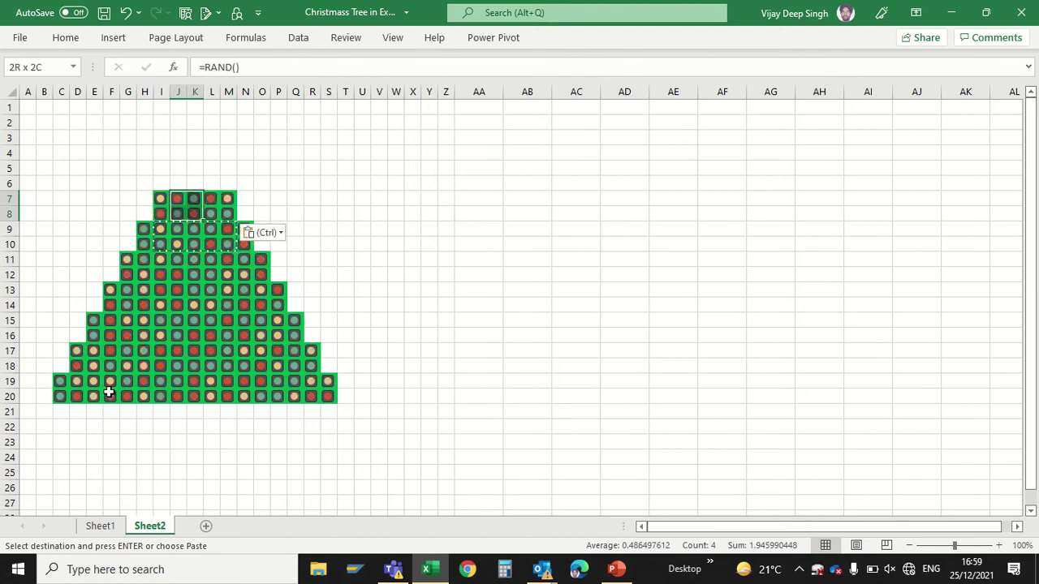
{"action": "key", "text": "ctrl+c"}
{"action": "key", "text": "Up"}
{"action": "key", "text": "Up"}
{"action": "key", "text": "ctrl+v"}
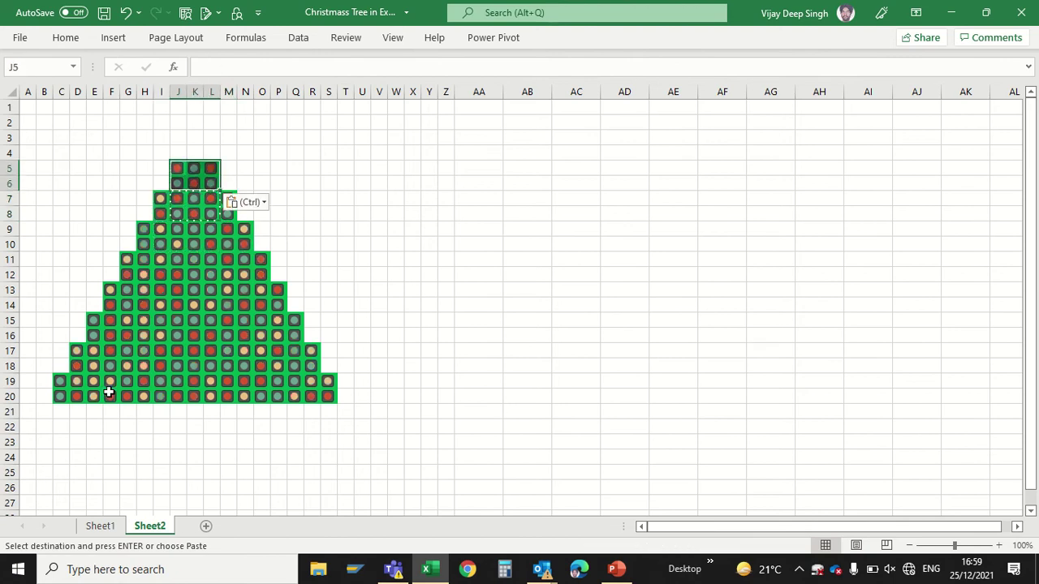
Copy K5:K6 into K3:K4 as the top tier of the tree.
{"action": "key", "text": "Right"}
{"action": "key", "text": "shift+Down"}
{"action": "key", "text": "ctrl+c"}
{"action": "key", "text": "Up"}
{"action": "key", "text": "Up"}
{"action": "key", "text": "ctrl+v"}
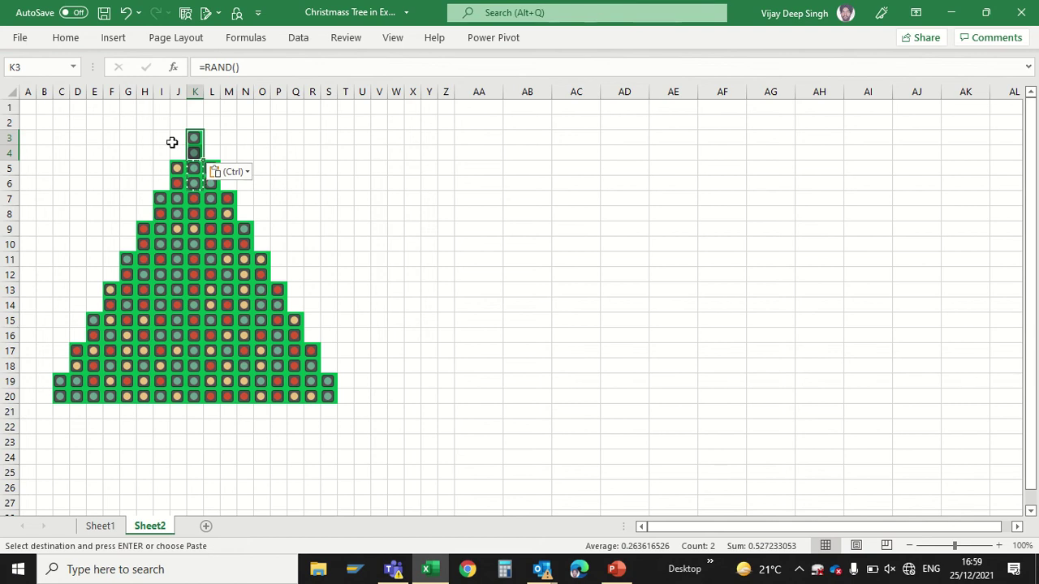
Draw a five-pointed star about 1.11 cm high and 1.4 cm wide on the treetop, over rows 1 and 2.
{"action": "left_click", "coordinate": [64, 39]}
{"action": "left_click", "coordinate": [110, 39]}
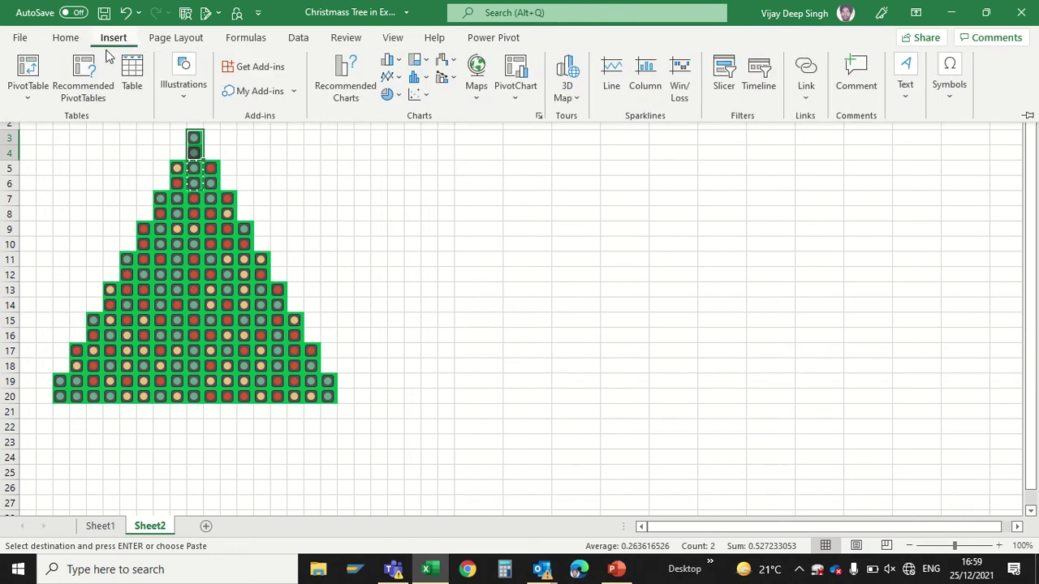
{"action": "left_click", "coordinate": [184, 89]}
{"action": "left_click", "coordinate": [211, 172]}
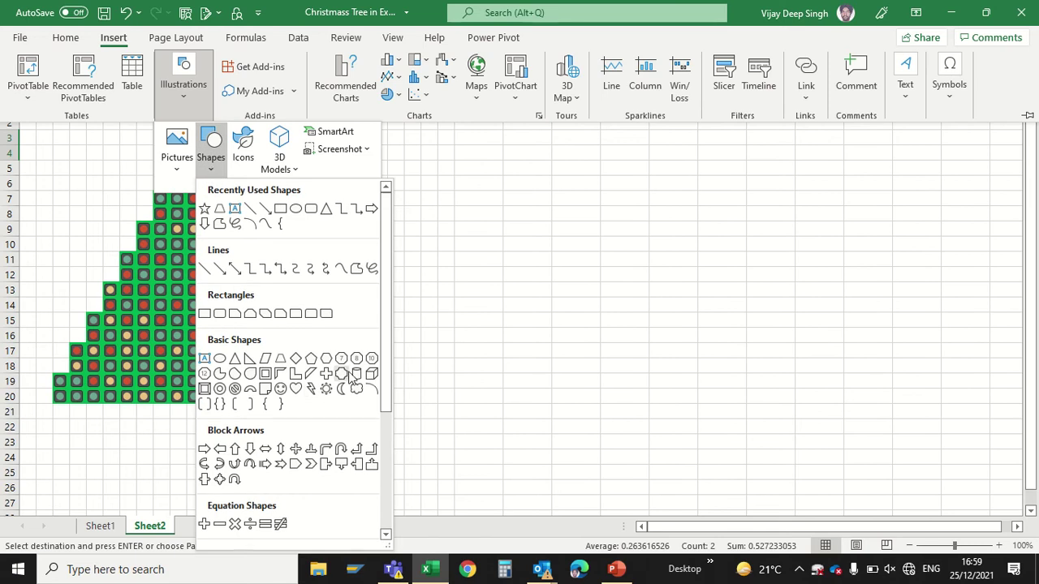
{"action": "left_click_drag", "start_coordinate": [387, 371], "coordinate": [386, 462]}
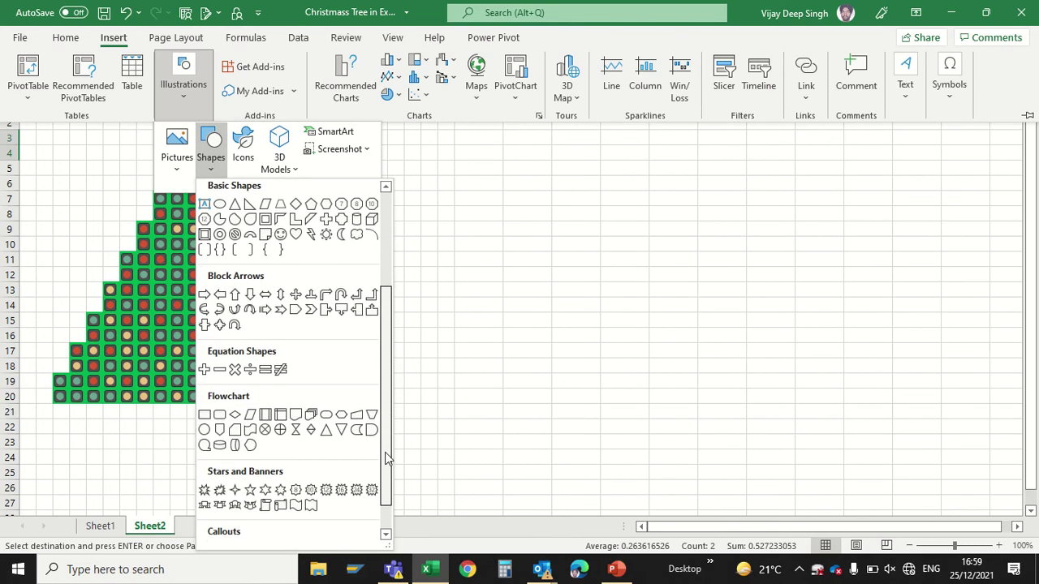
{"action": "left_click", "coordinate": [250, 486]}
{"action": "left_click_drag", "start_coordinate": [205, 128], "coordinate": [216, 136]}
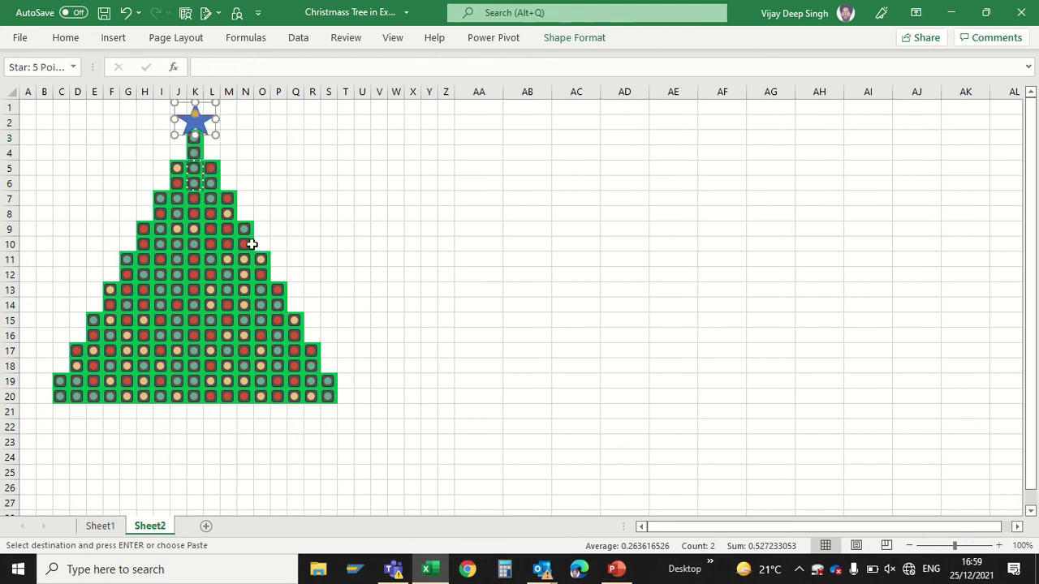
Fill the treetop star with standard red and give it the largest orange glow effect.
{"action": "left_click", "coordinate": [573, 39]}
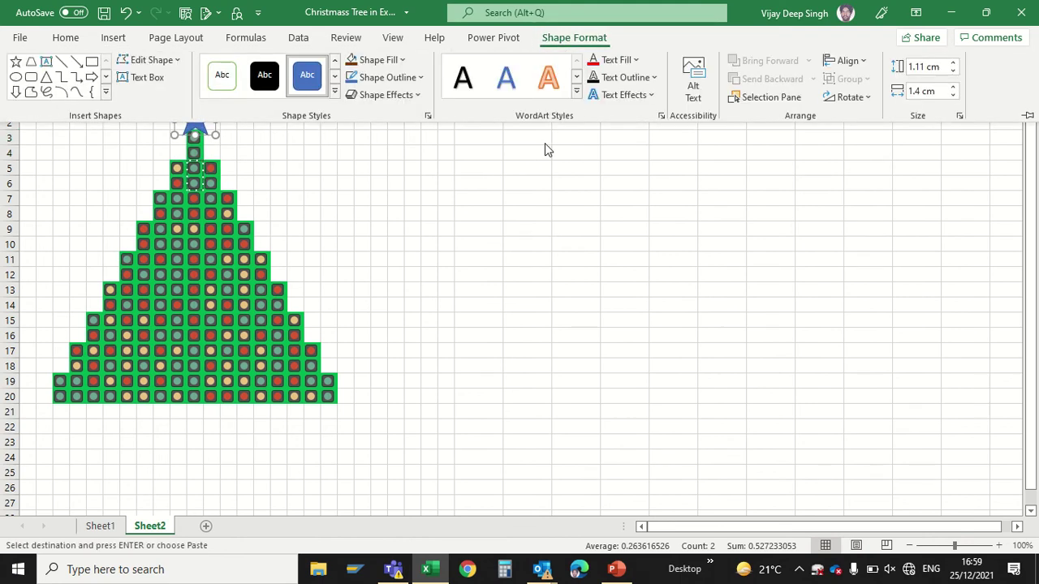
{"action": "left_click", "coordinate": [402, 60]}
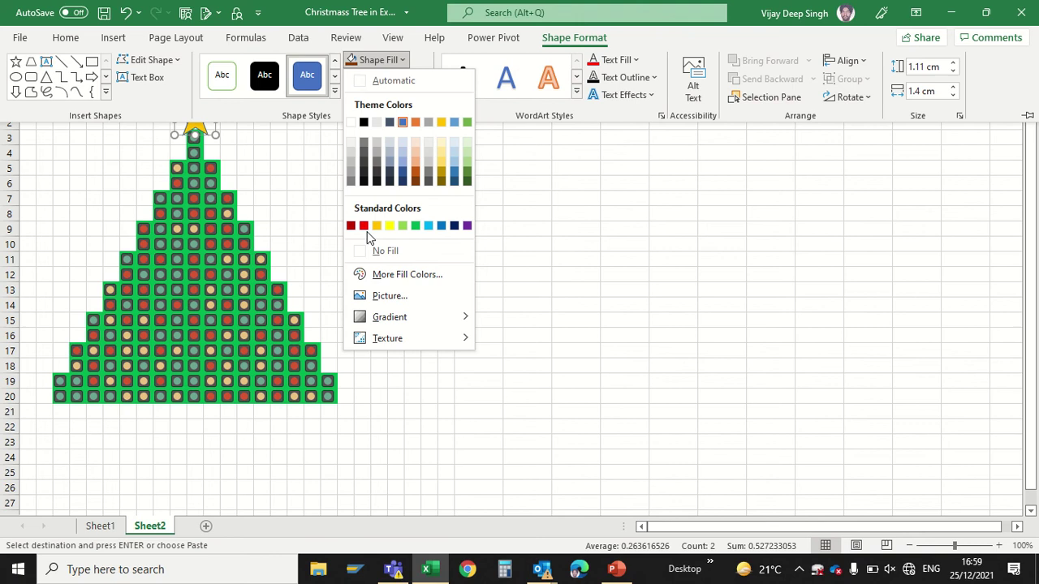
{"action": "left_click", "coordinate": [364, 226]}
{"action": "left_click", "coordinate": [418, 95]}
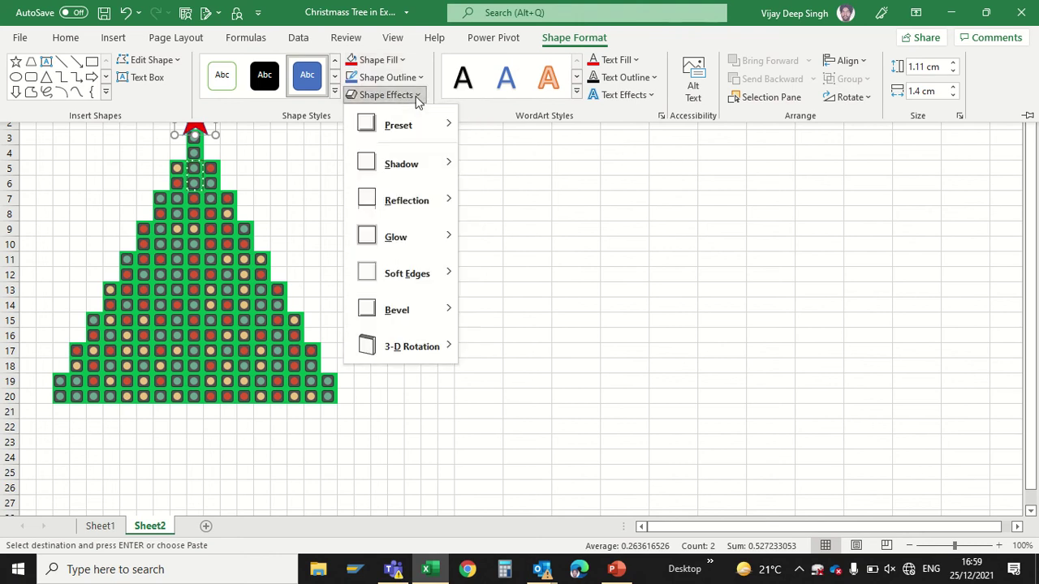
{"action": "mouse_move", "coordinate": [411, 240]}
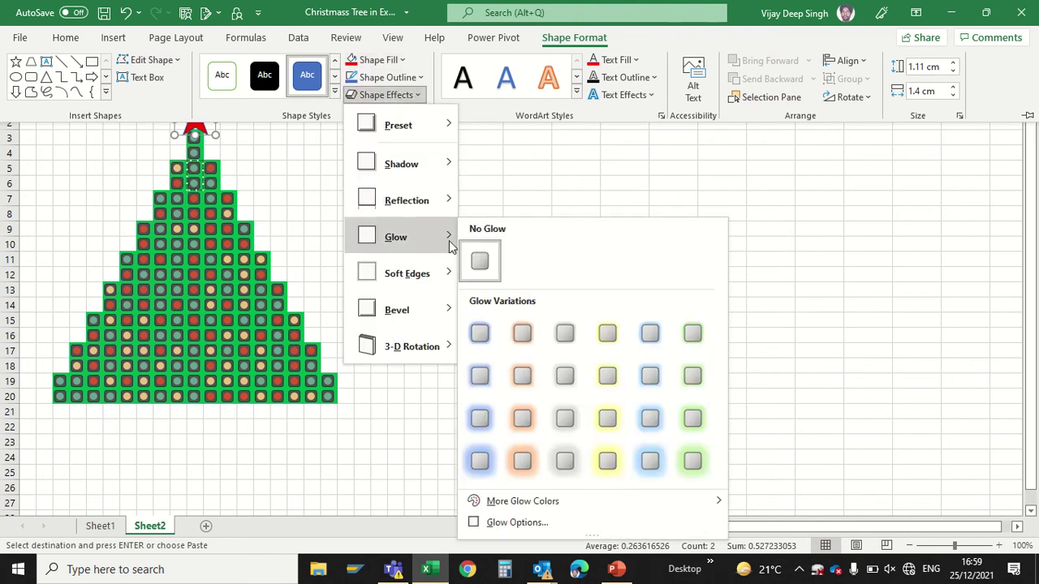
{"action": "left_click", "coordinate": [522, 463]}
{"action": "key", "text": "ctrl+F1"}
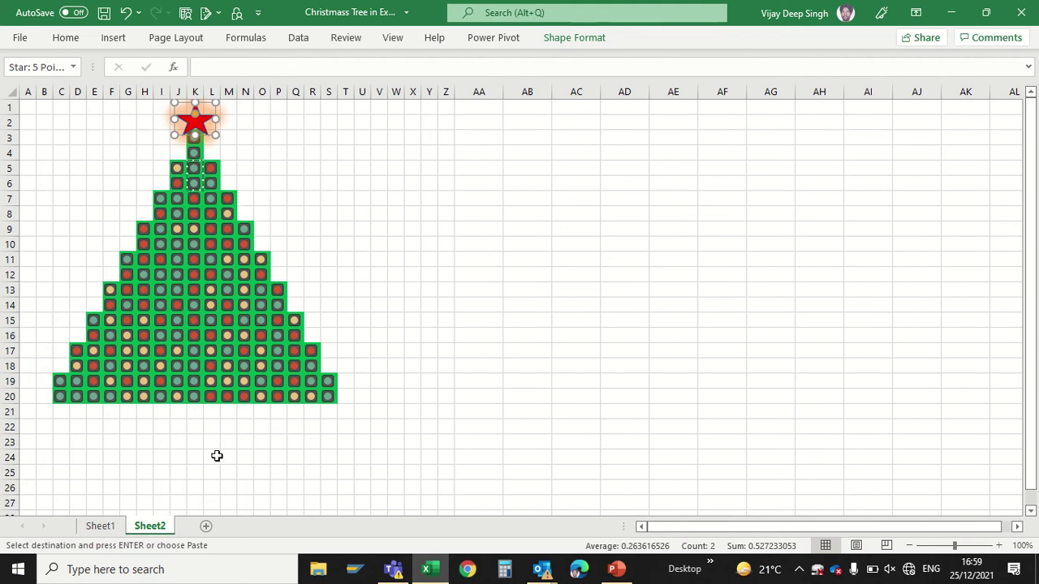
Draw a trapezoid trunk centred under the tree, spanning about rows 21 to 24.
{"action": "left_click", "coordinate": [113, 38]}
{"action": "left_click", "coordinate": [186, 96]}
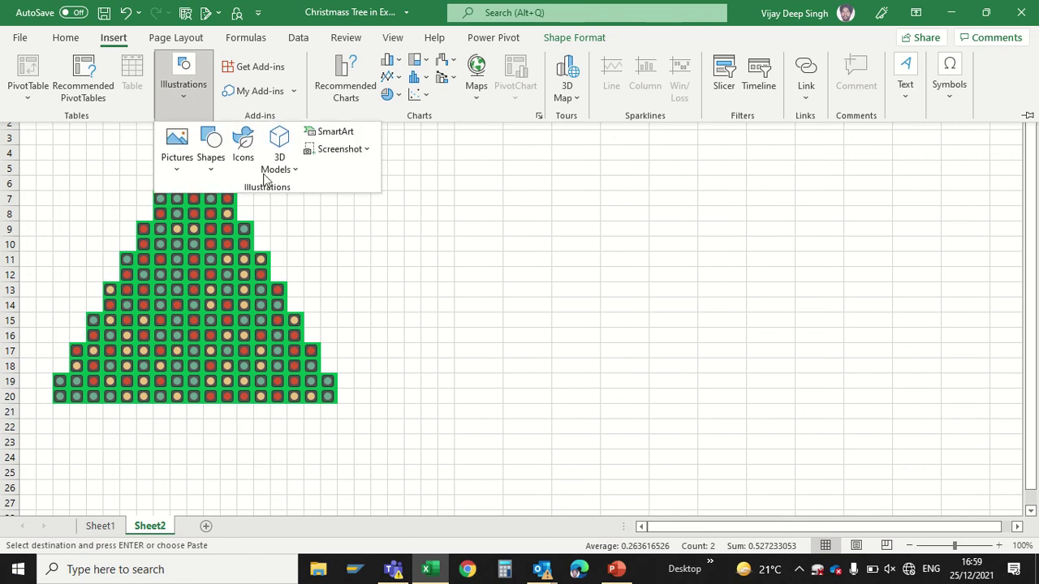
{"action": "left_click", "coordinate": [210, 170]}
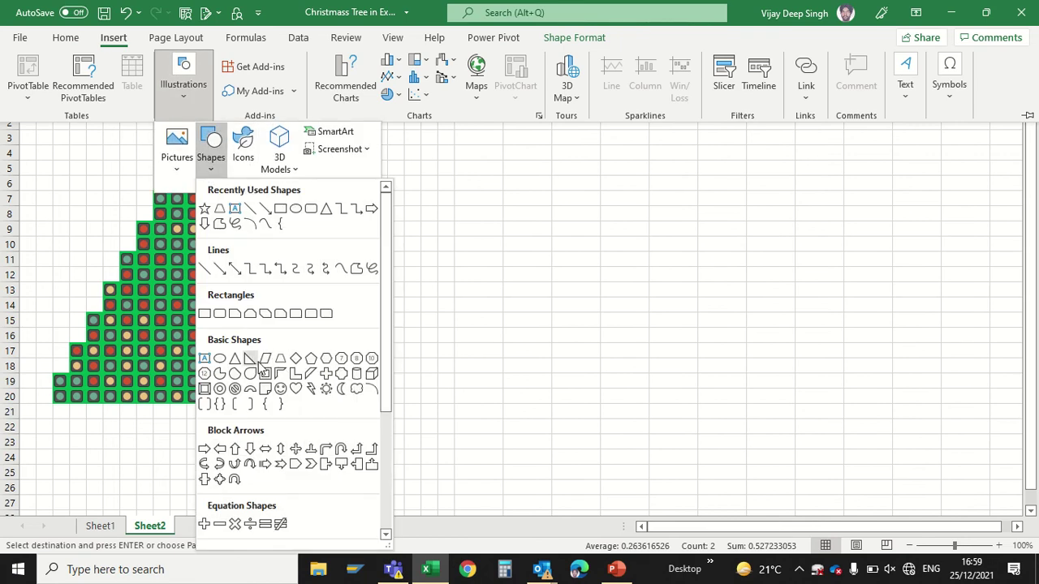
{"action": "left_click", "coordinate": [280, 362]}
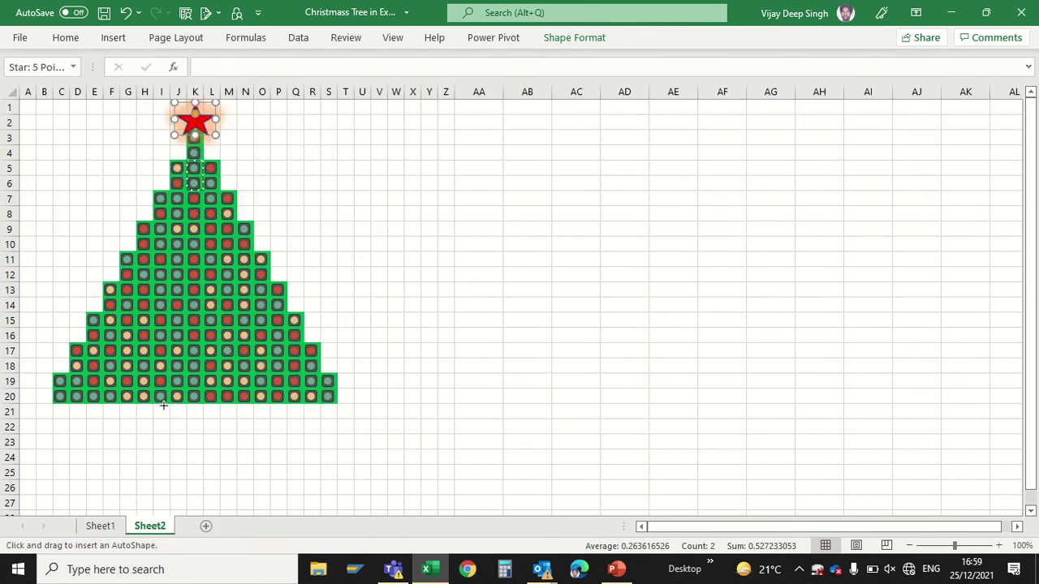
{"action": "left_click_drag", "start_coordinate": [162, 406], "coordinate": [221, 458]}
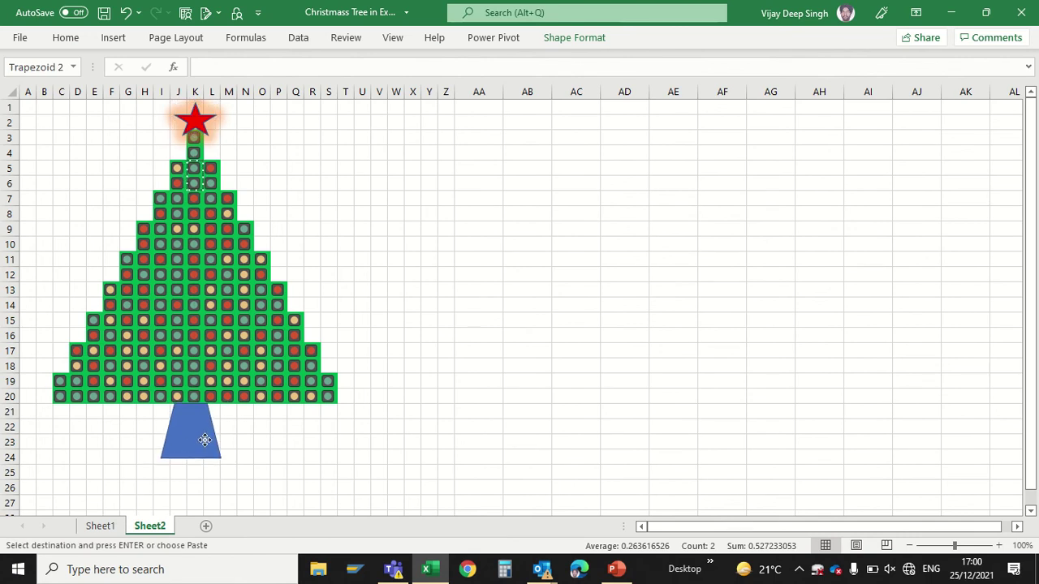
Fill the trapezoid trunk with dark brown, the darkest shade of the orange theme colour.
{"action": "left_click", "coordinate": [205, 438]}
{"action": "left_click", "coordinate": [68, 38]}
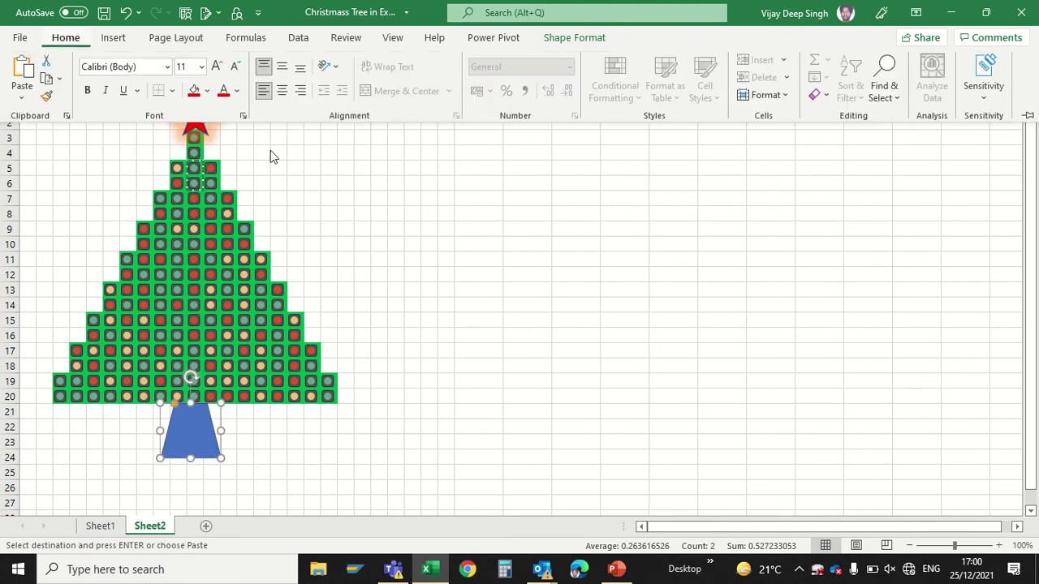
{"action": "left_click", "coordinate": [207, 91]}
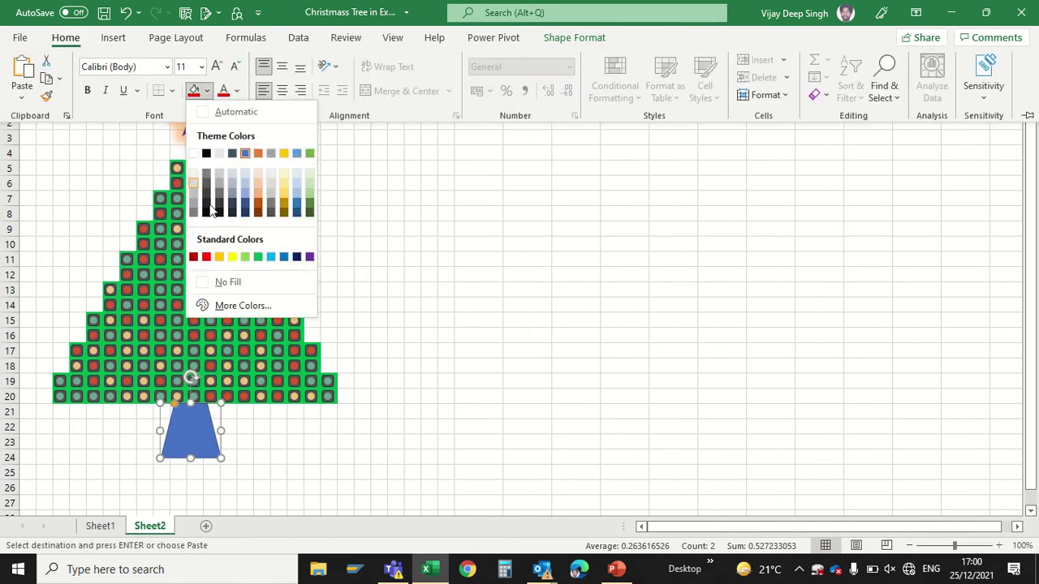
{"action": "left_click", "coordinate": [262, 221]}
Fill the tree tiers D17:R18 and F13:P14 with standard light green.
{"action": "left_click", "coordinate": [148, 349]}
{"action": "left_click_drag", "start_coordinate": [77, 351], "coordinate": [309, 369]}
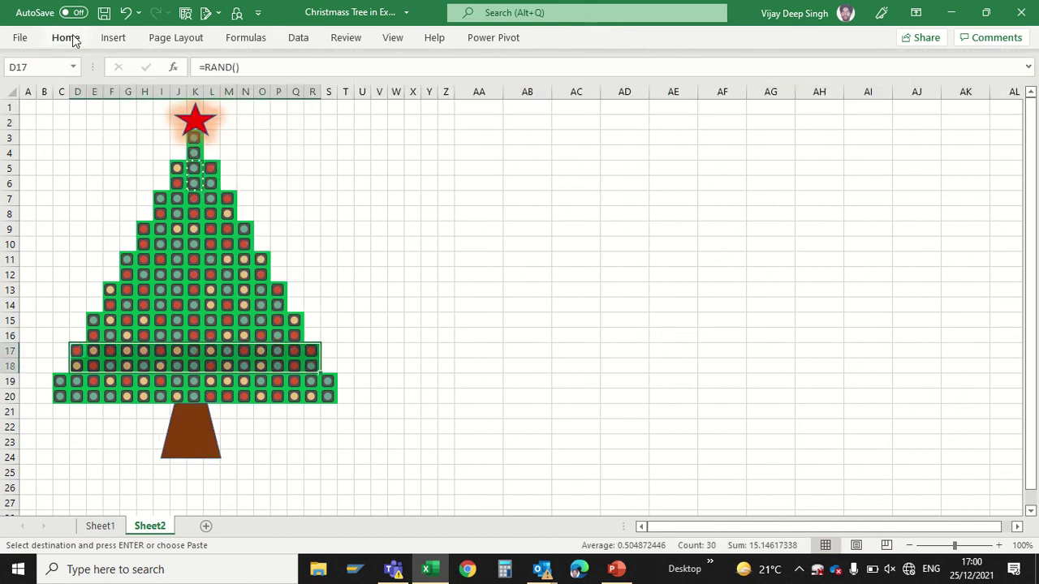
{"action": "left_click", "coordinate": [67, 38]}
{"action": "left_click", "coordinate": [208, 90]}
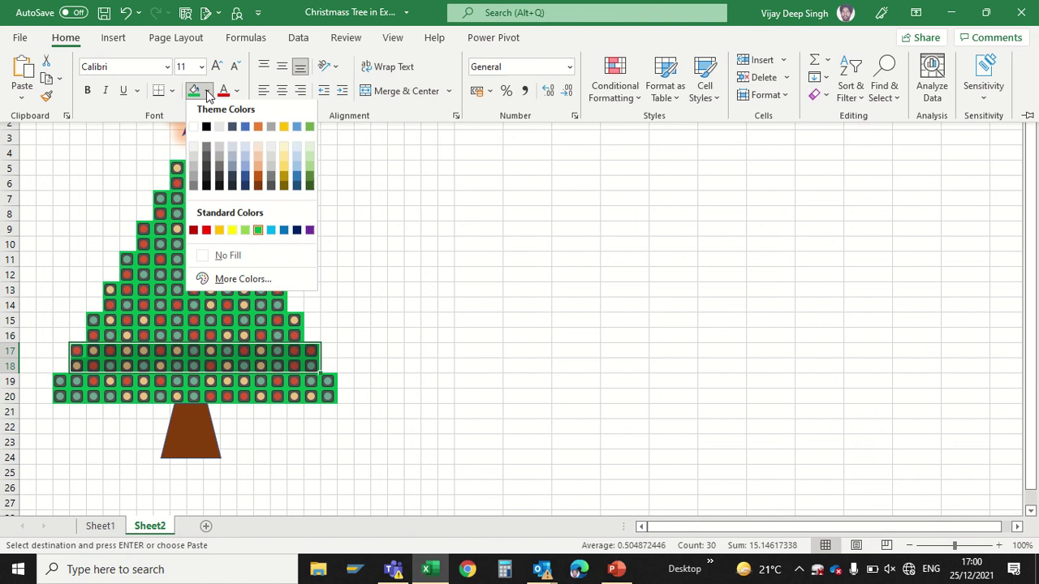
{"action": "left_click", "coordinate": [245, 233]}
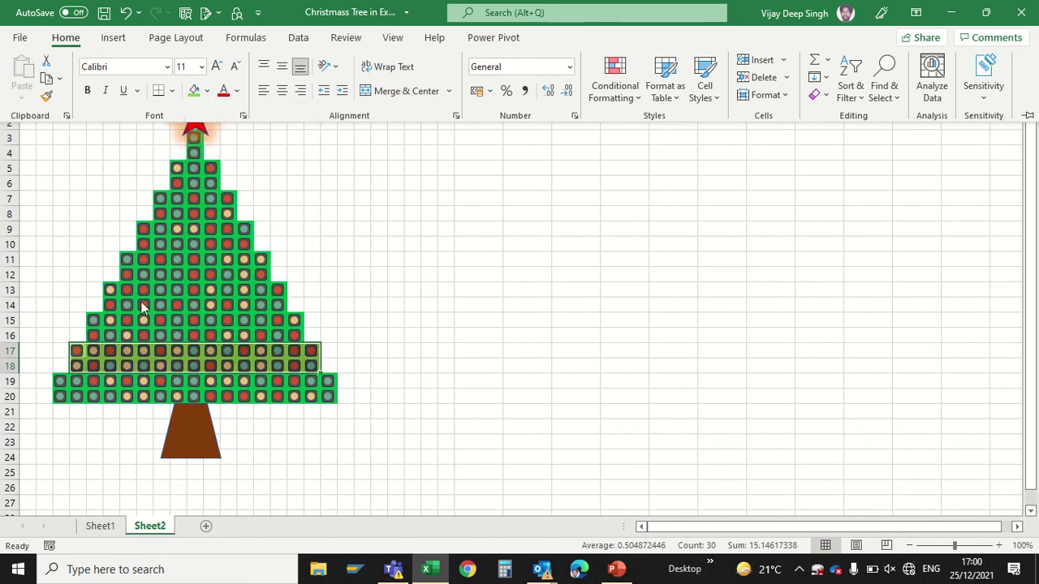
{"action": "left_click_drag", "start_coordinate": [111, 290], "coordinate": [280, 305]}
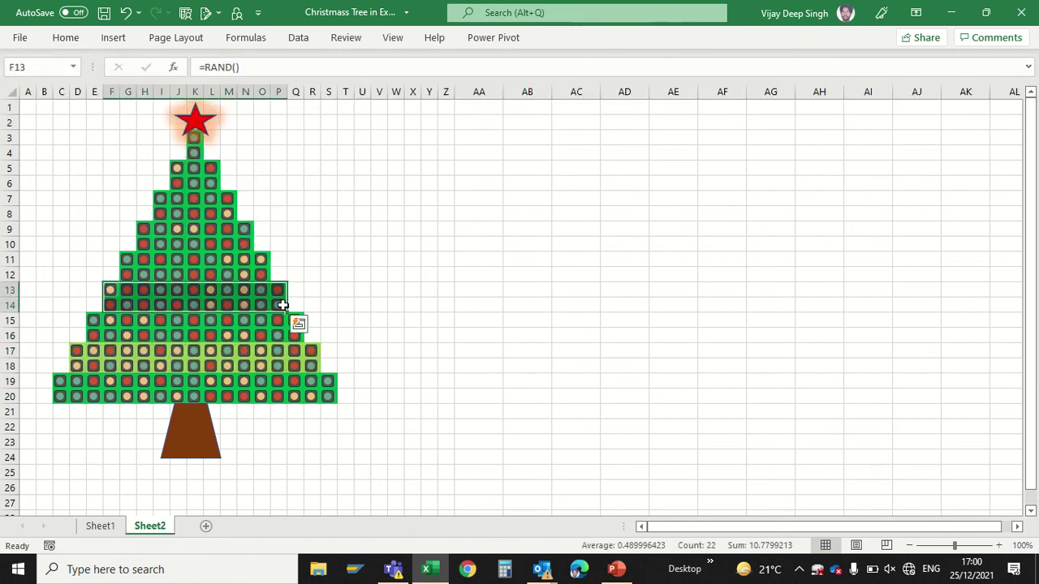
{"action": "key", "text": "F4"}
{"action": "left_click_drag", "start_coordinate": [143, 231], "coordinate": [255, 248]}
{"action": "key", "text": "F4"}
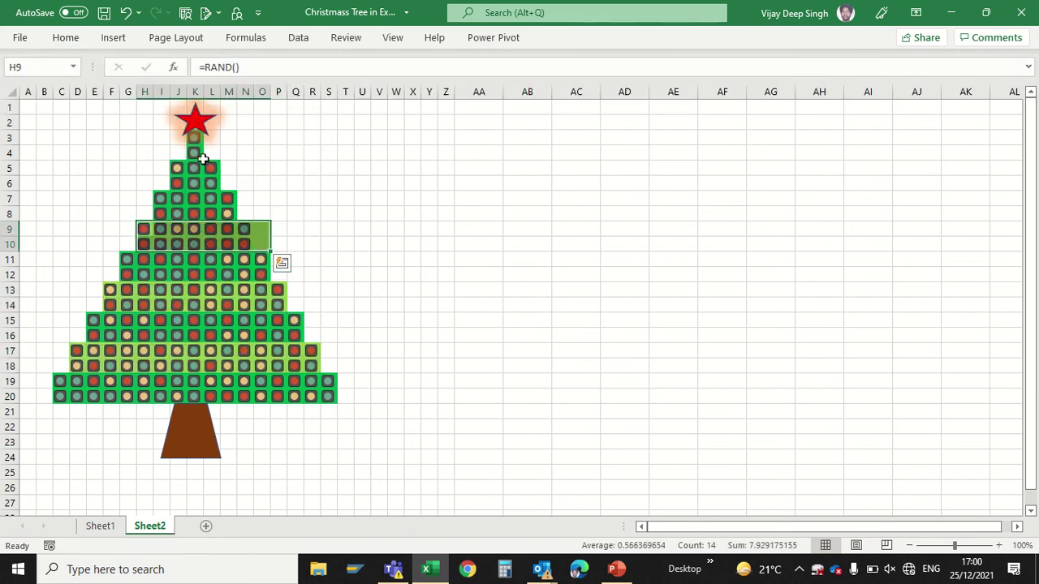
{"action": "key", "text": "ctrl+z"}
Fill the tree tiers H9:N10 and J5:L6 with the same light green.
{"action": "left_click_drag", "start_coordinate": [144, 229], "coordinate": [243, 241]}
{"action": "left_click", "coordinate": [64, 38]}
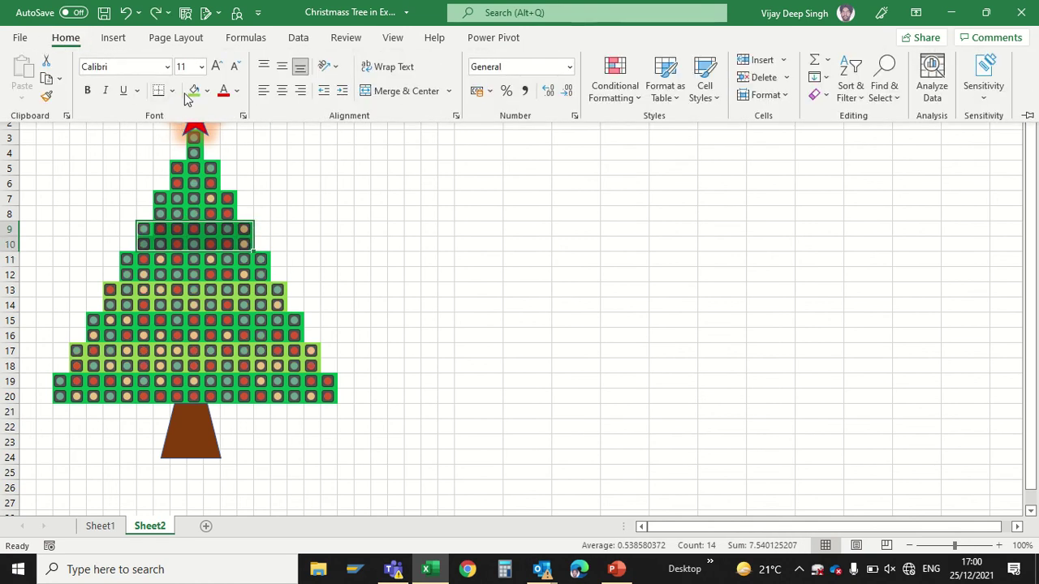
{"action": "left_click", "coordinate": [193, 90]}
{"action": "left_click", "coordinate": [185, 169]}
{"action": "left_click_drag", "start_coordinate": [185, 169], "coordinate": [210, 182]}
{"action": "left_click", "coordinate": [65, 40]}
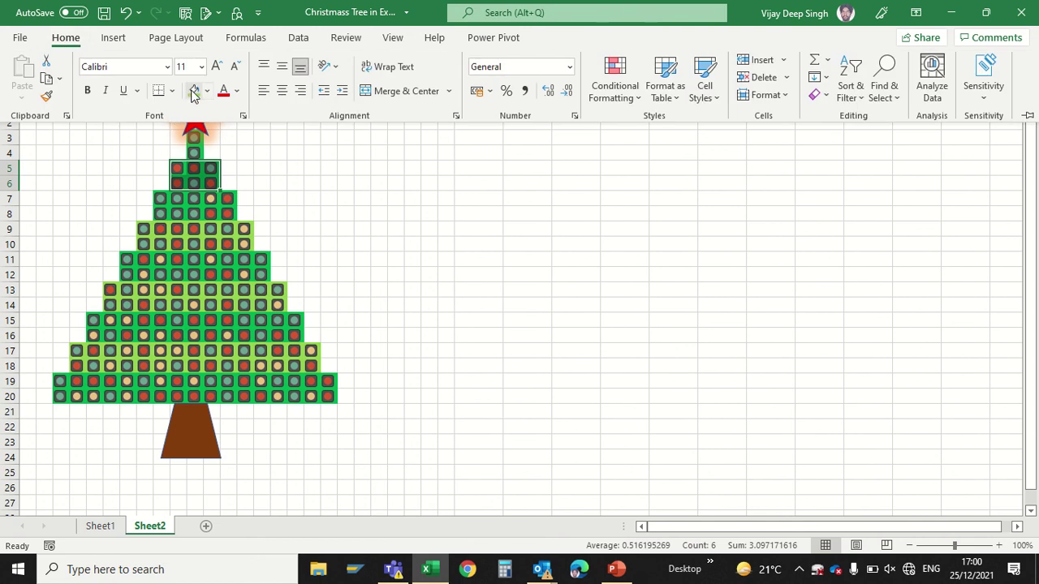
{"action": "left_click", "coordinate": [193, 90]}
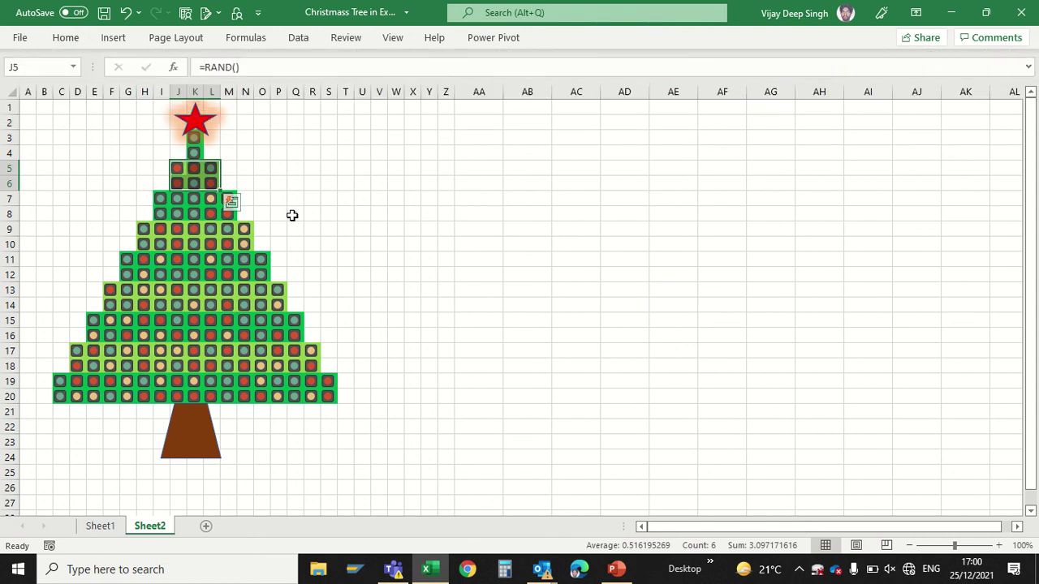
Enter the text F9 in cell T7 beside the tree.
{"action": "left_click", "coordinate": [342, 197]}
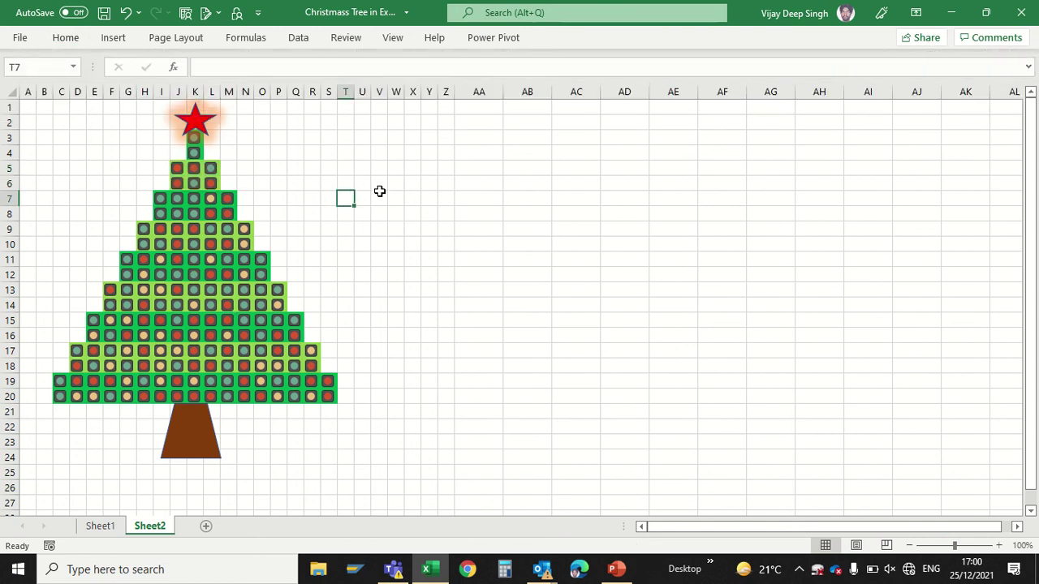
{"action": "type", "text": "F"}
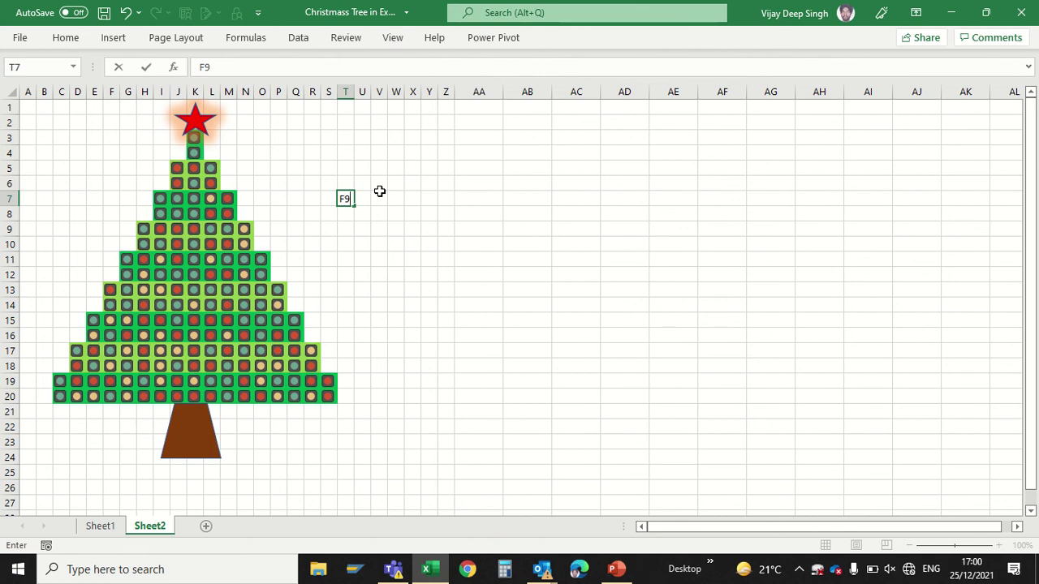
{"action": "type", "text": "9"}
{"action": "key", "text": "Return"}
Recalculate the sheet repeatedly to watch the tree's random lights change.
{"action": "left_click", "coordinate": [229, 319]}
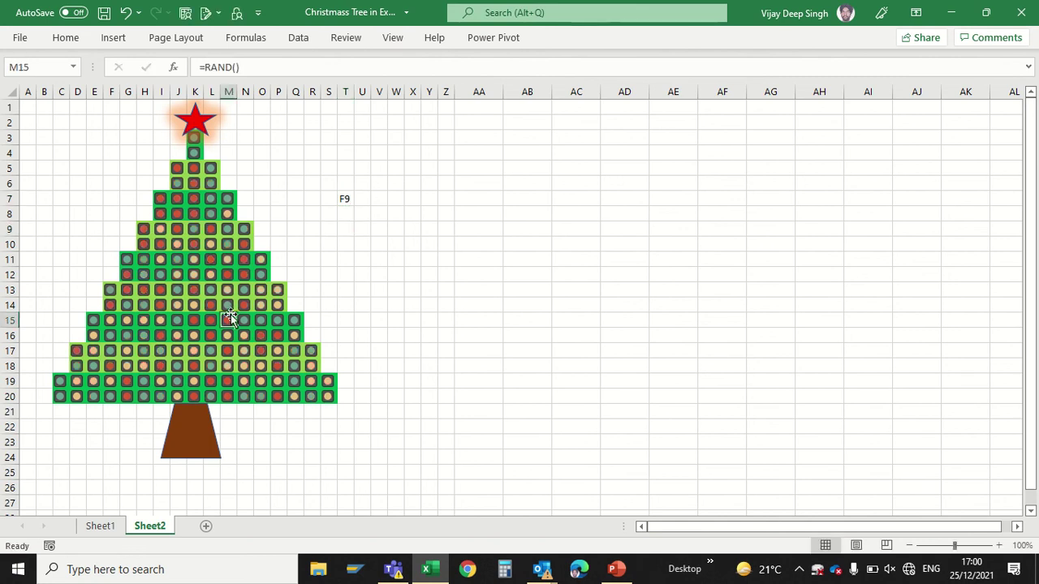
{"action": "key", "text": "F9"}
{"action": "key", "text": "F9"}
{"action": "key", "text": "F9"}
{"action": "key", "text": "F9"}
{"action": "key", "text": "F9"}
{"action": "key", "text": "F9"}
{"action": "key", "text": "F9"}
{"action": "key", "text": "F9"}
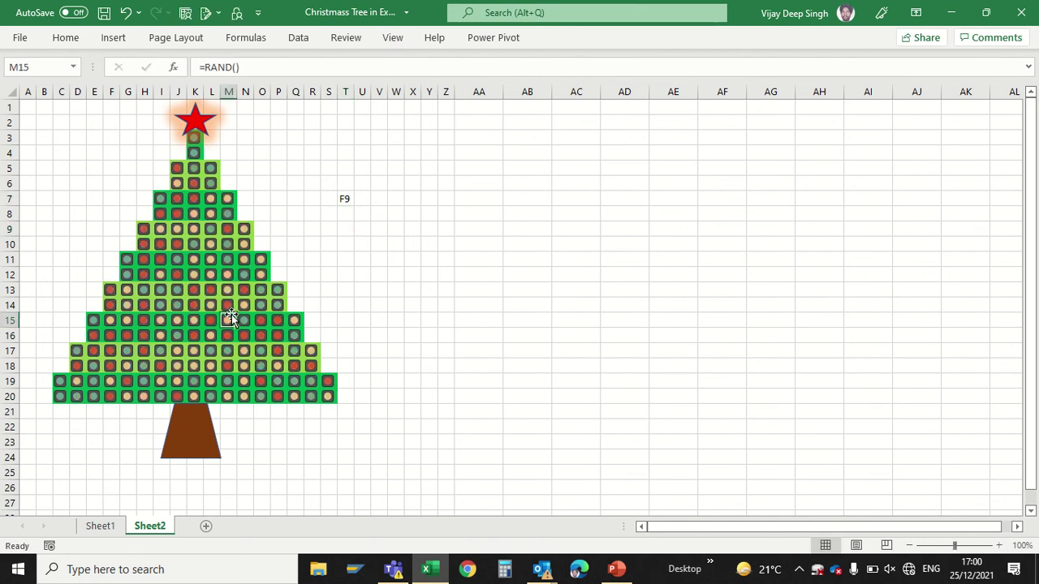
{"action": "key", "text": "F9"}
{"action": "key", "text": "F9"}
{"action": "key", "text": "F9"}
{"action": "key", "text": "F9"}
{"action": "key", "text": "F9"}
{"action": "key", "text": "F9"}
{"action": "key", "text": "F9"}
{"action": "key", "text": "F9"}
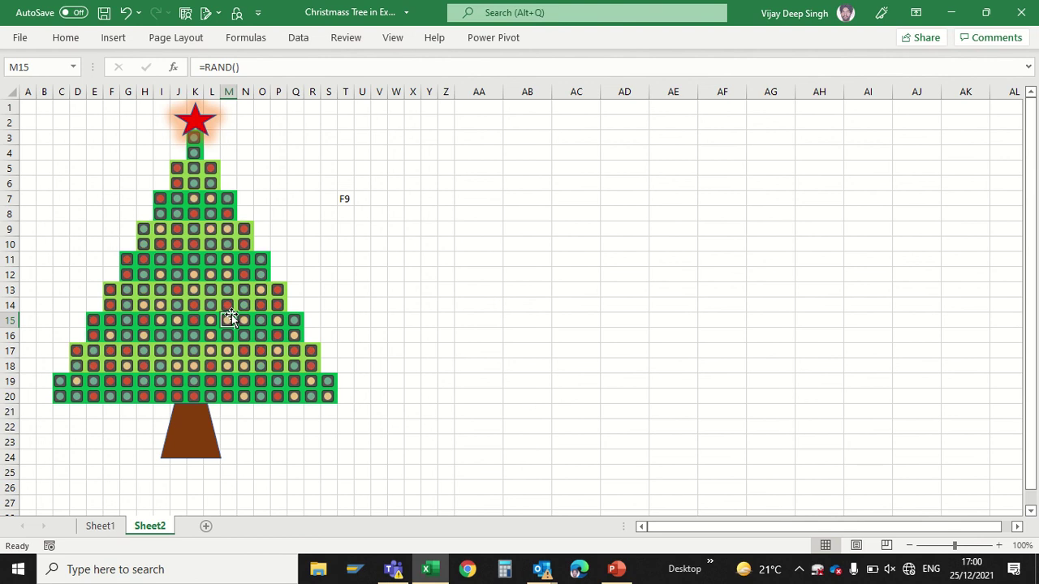
{"action": "key", "text": "F9"}
{"action": "key", "text": "F9"}
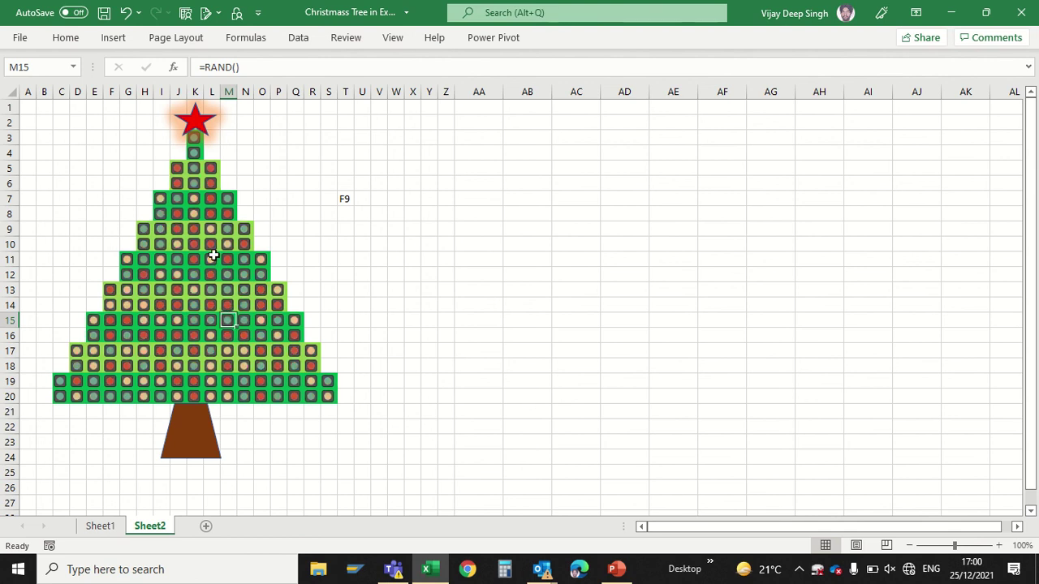
Hide the gridlines on Sheet2.
{"action": "left_click", "coordinate": [392, 40]}
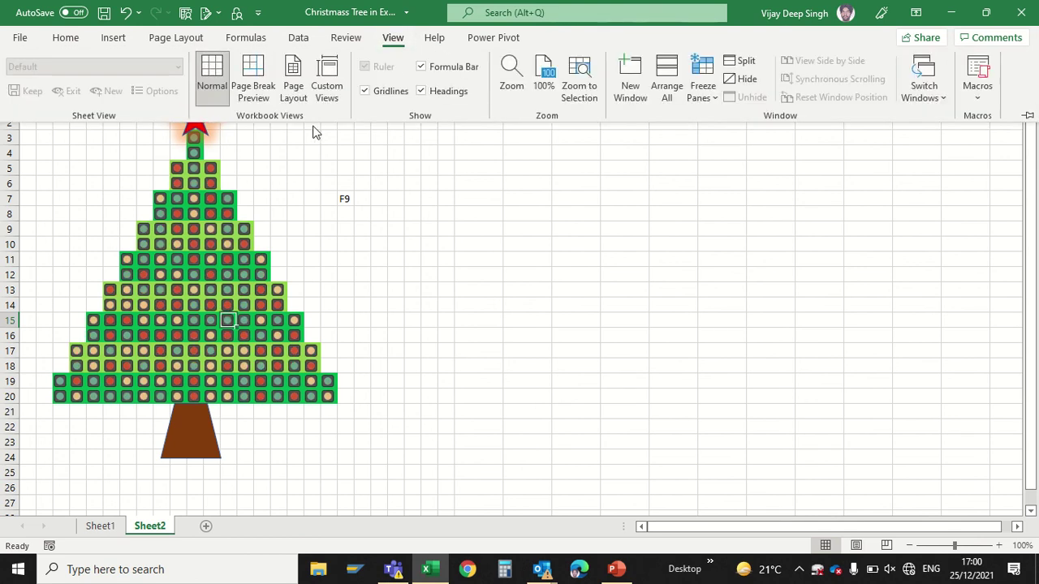
{"action": "left_click", "coordinate": [364, 91]}
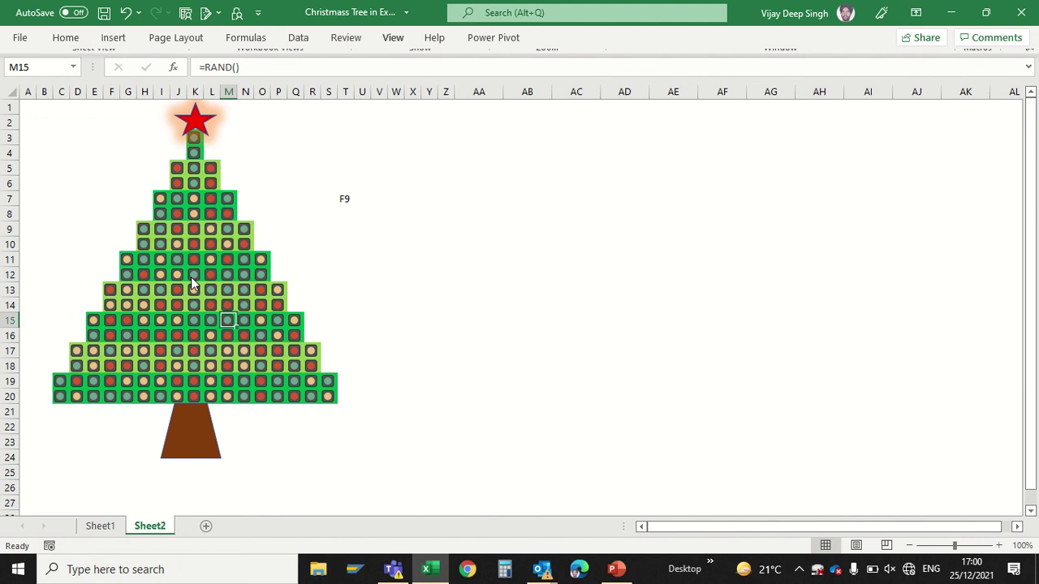
Recalculate Sheet2 repeatedly to examine how the tree's random lights change without gridlines.
{"action": "key", "text": "F9"}
{"action": "key", "text": "F9"}
{"action": "key", "text": "F9"}
{"action": "key", "text": "F9"}
{"action": "key", "text": "F9"}
{"action": "key", "text": "F9"}
{"action": "key", "text": "F9"}
{"action": "key", "text": "F9"}
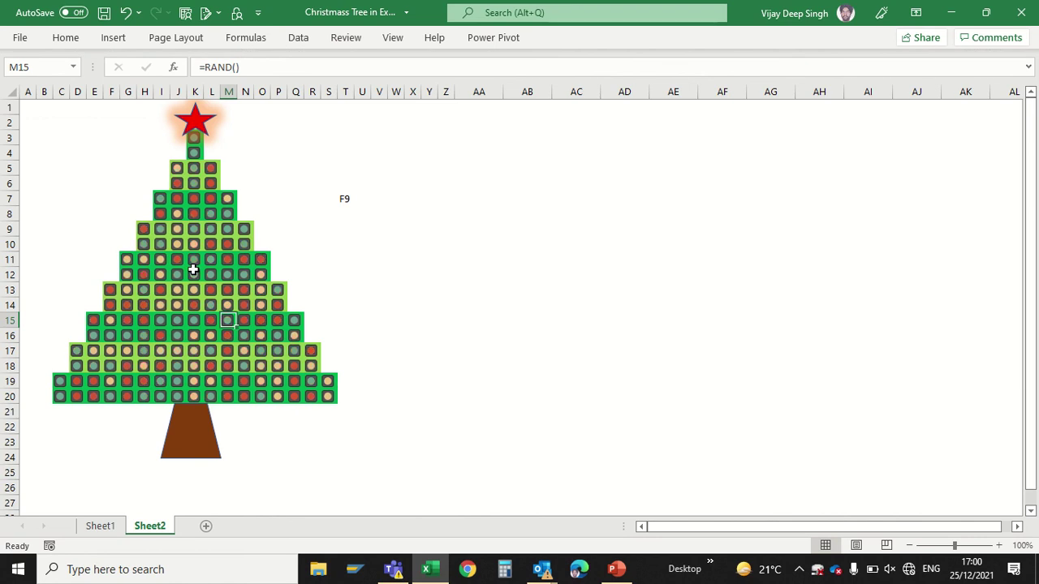
{"action": "key", "text": "F9"}
{"action": "key", "text": "F9"}
{"action": "key", "text": "F9"}
{"action": "key", "text": "F9"}
{"action": "key", "text": "F9"}
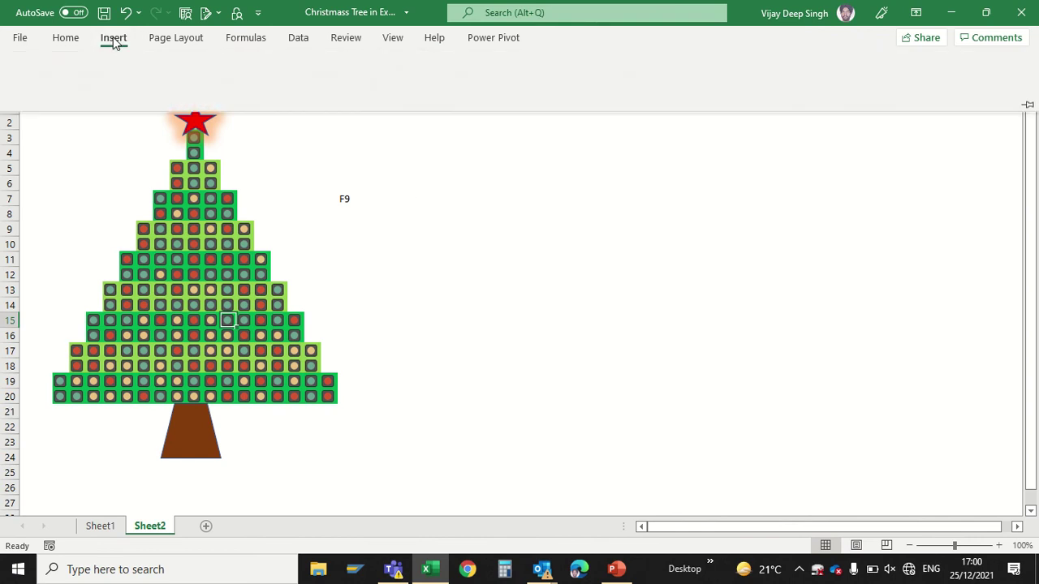
Insert WordArt in the white style with orange outline and shadow, and place it beside the upper part of the tree.
{"action": "left_click", "coordinate": [905, 88]}
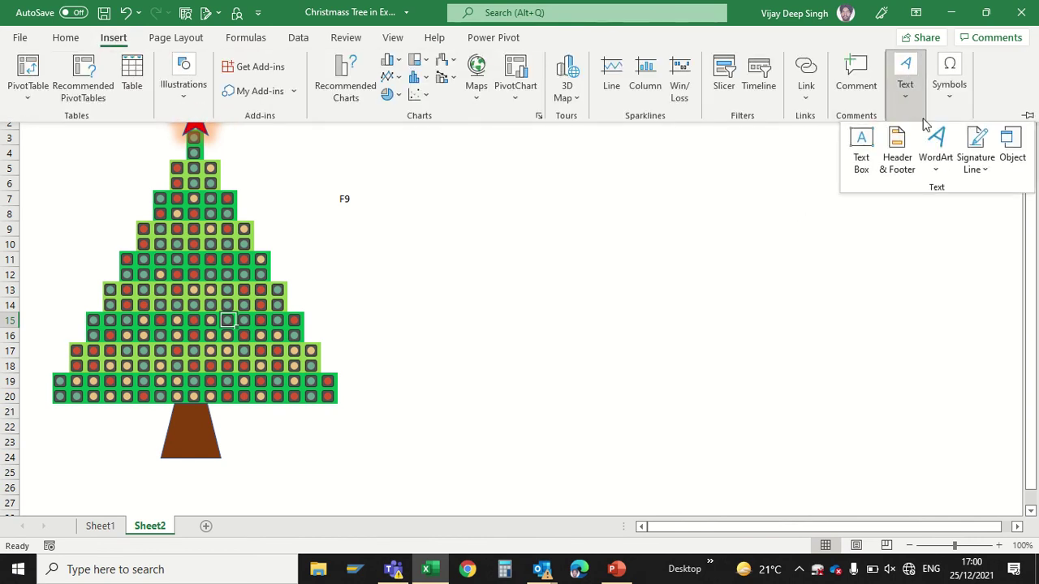
{"action": "left_click", "coordinate": [936, 166]}
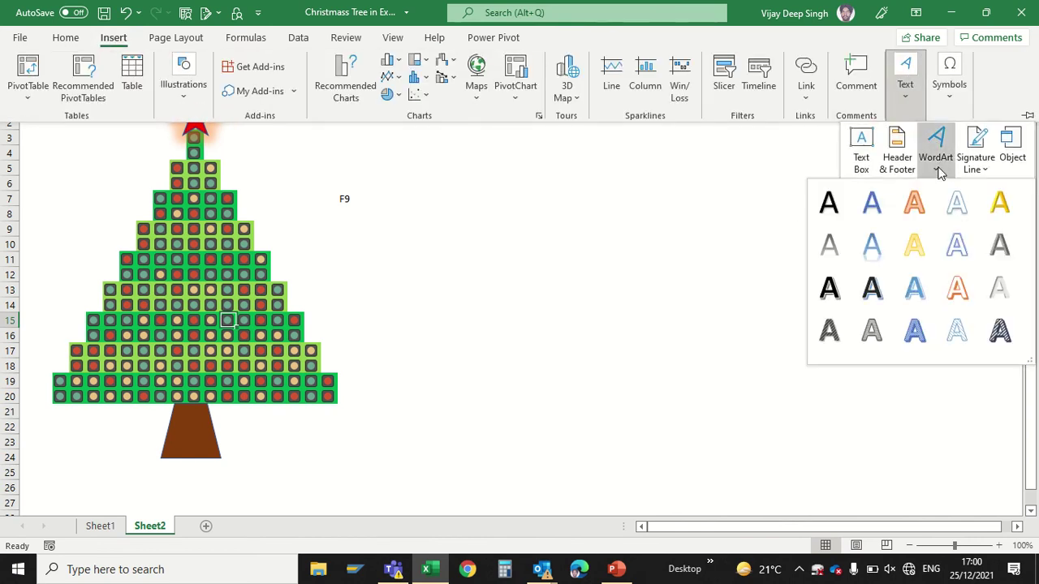
{"action": "left_click", "coordinate": [955, 295]}
{"action": "left_click_drag", "start_coordinate": [430, 270], "coordinate": [431, 148]}
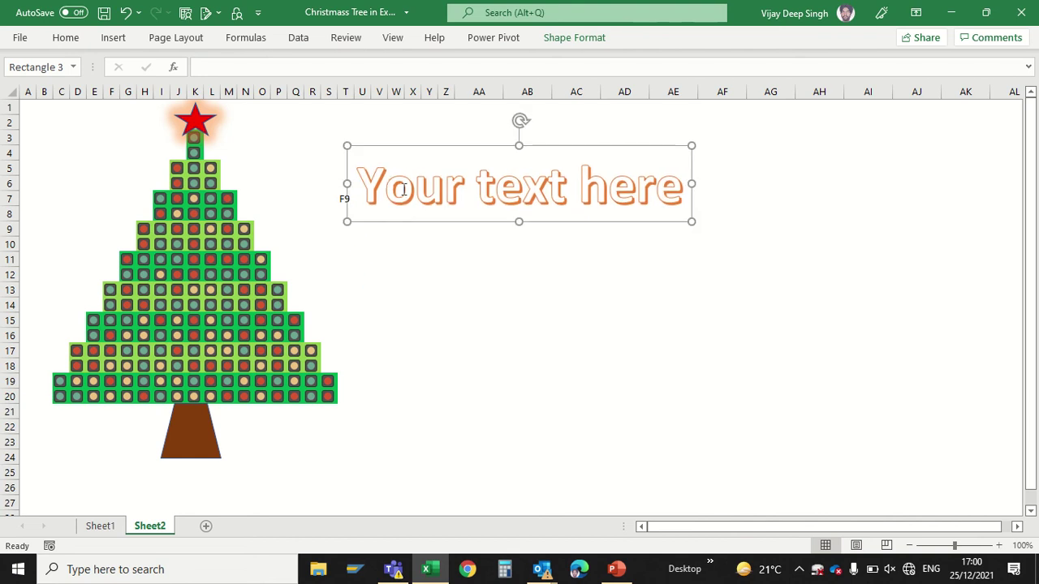
Replace the WordArt placeholder text with "Merry" on the first line and "Christmes" on the second.
{"action": "left_click_drag", "start_coordinate": [357, 185], "coordinate": [678, 183]}
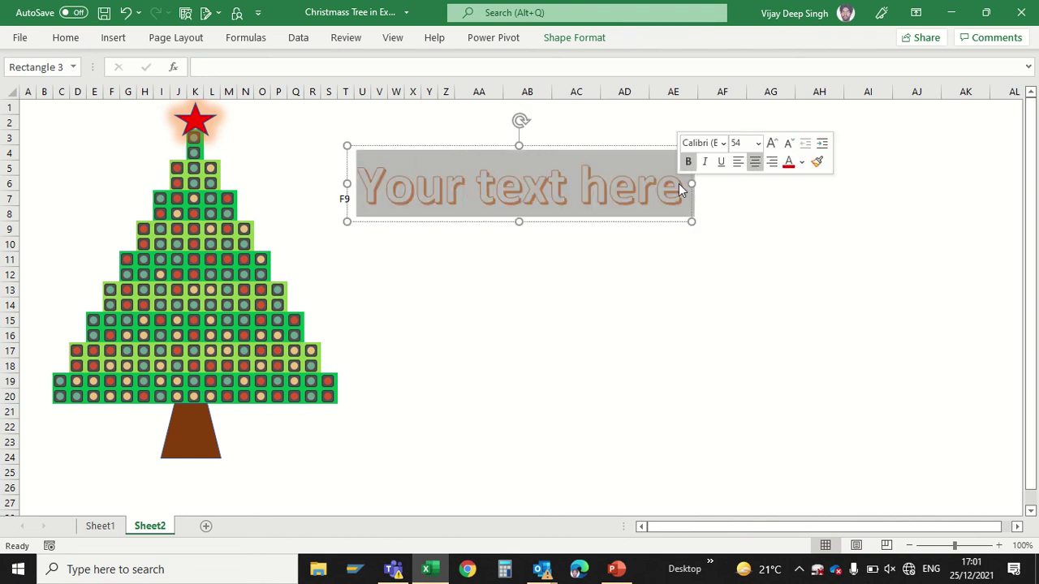
{"action": "type", "text": "mE"}
{"action": "key", "text": "BackSpace"}
{"action": "key", "text": "BackSpace"}
{"action": "type", "text": "M"}
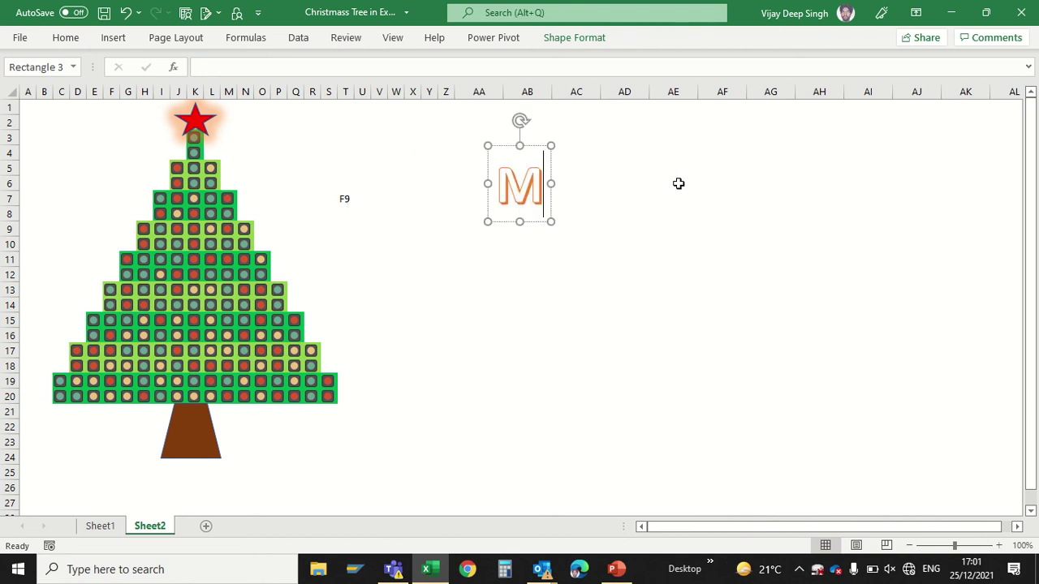
{"action": "type", "text": "errt"}
{"action": "key", "text": "BackSpace"}
{"action": "type", "text": "y"}
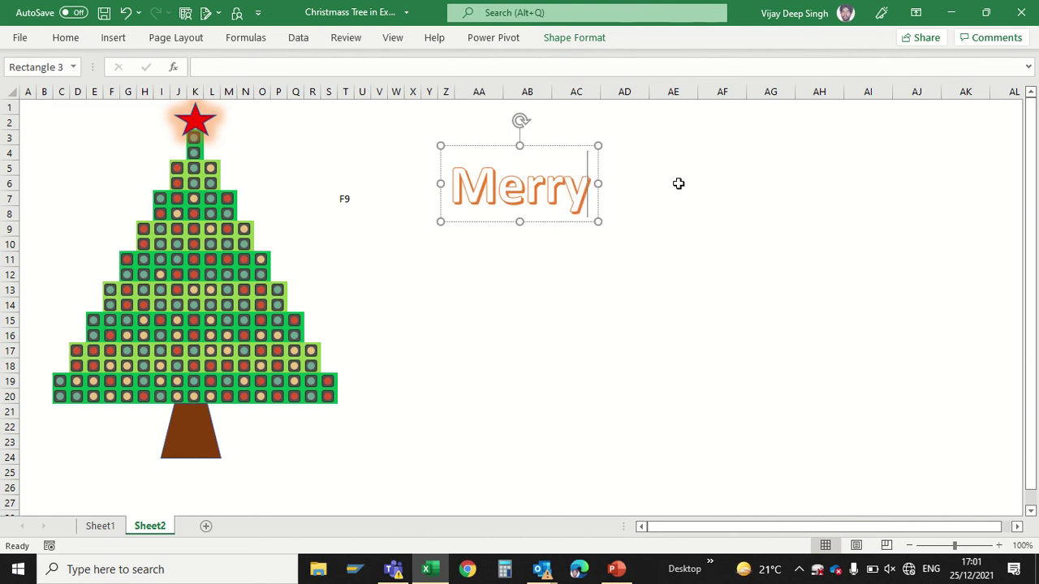
{"action": "key", "text": "Return"}
{"action": "type", "text": "Chri"}
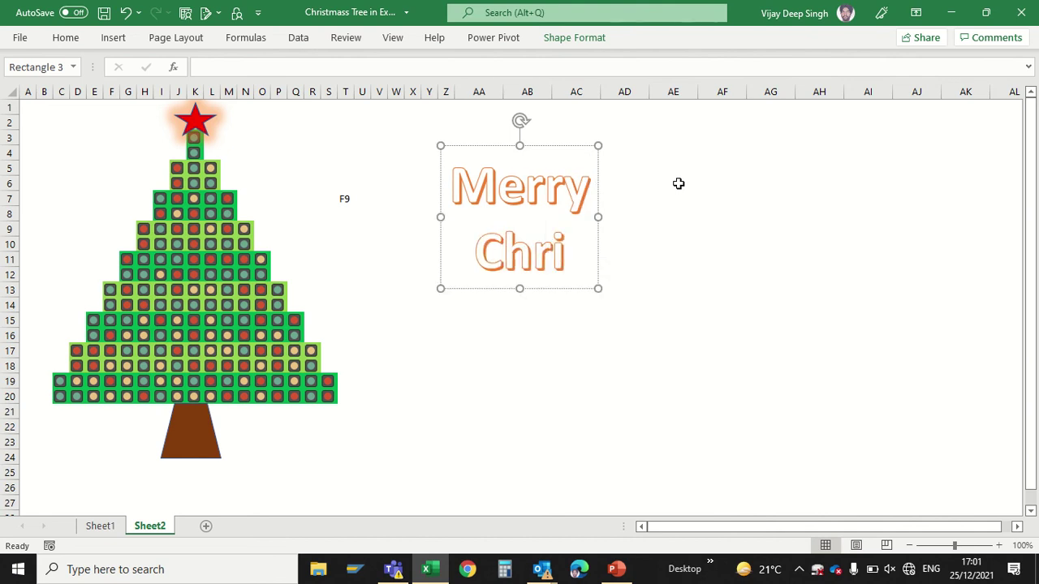
{"action": "type", "text": "stmes"}
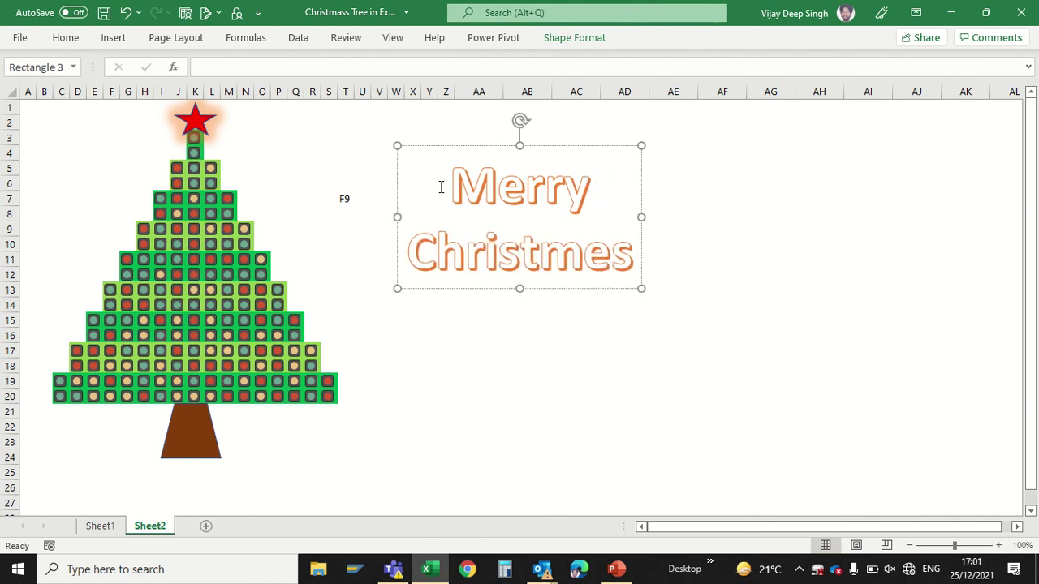
Fill all of the WordArt greeting text with standard red and apply the largest blue glow variation to it.
{"action": "left_click_drag", "start_coordinate": [452, 184], "coordinate": [626, 254]}
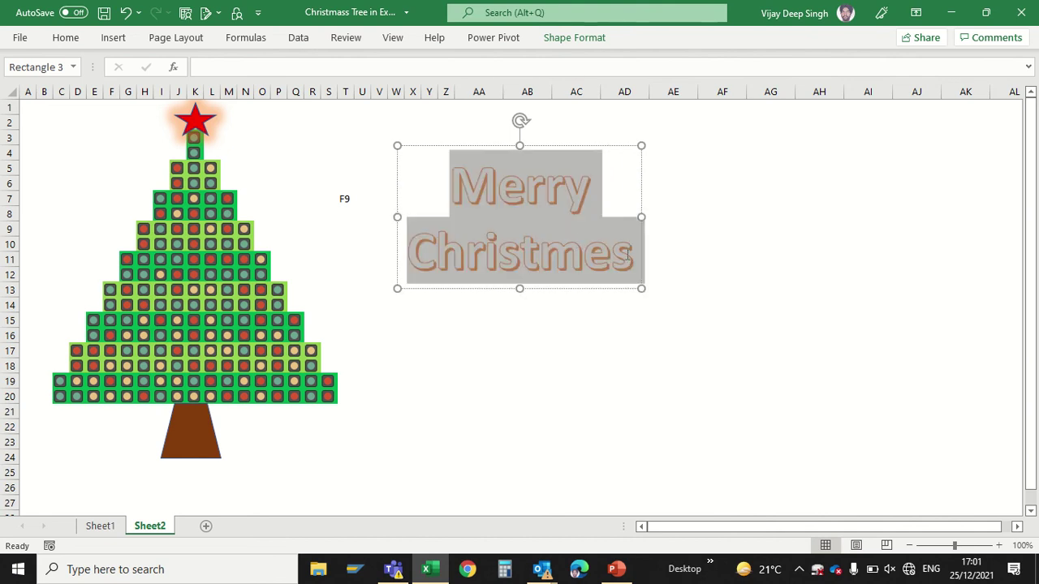
{"action": "left_click", "coordinate": [574, 37]}
{"action": "left_click", "coordinate": [634, 60]}
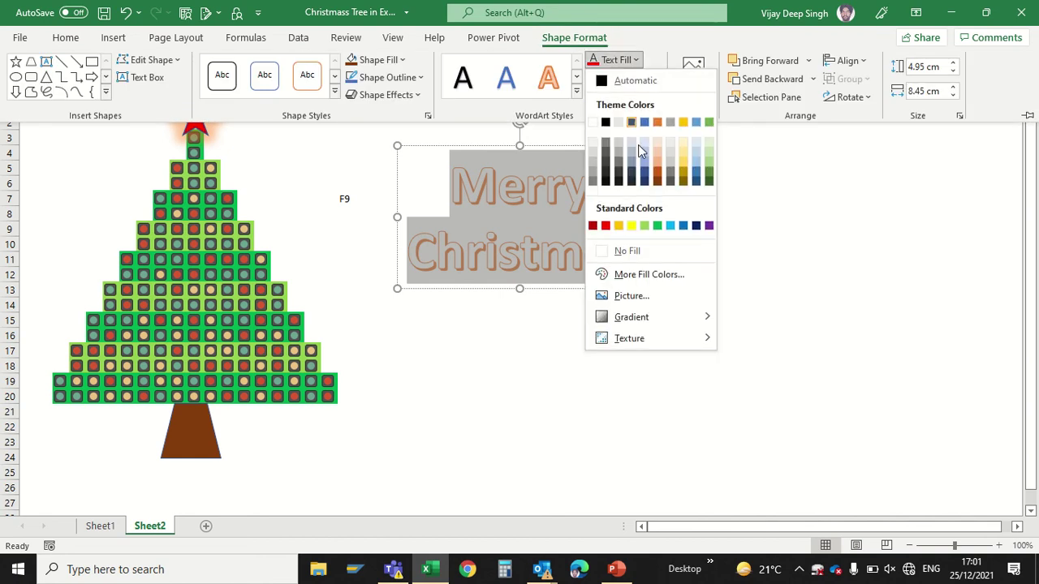
{"action": "left_click", "coordinate": [606, 225]}
{"action": "left_click", "coordinate": [650, 95]}
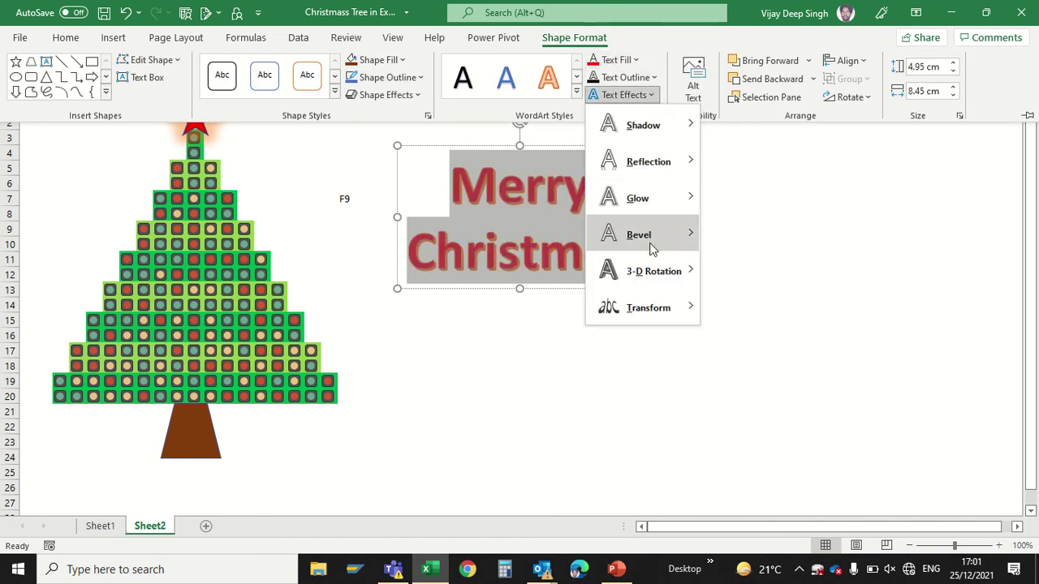
{"action": "mouse_move", "coordinate": [653, 201]}
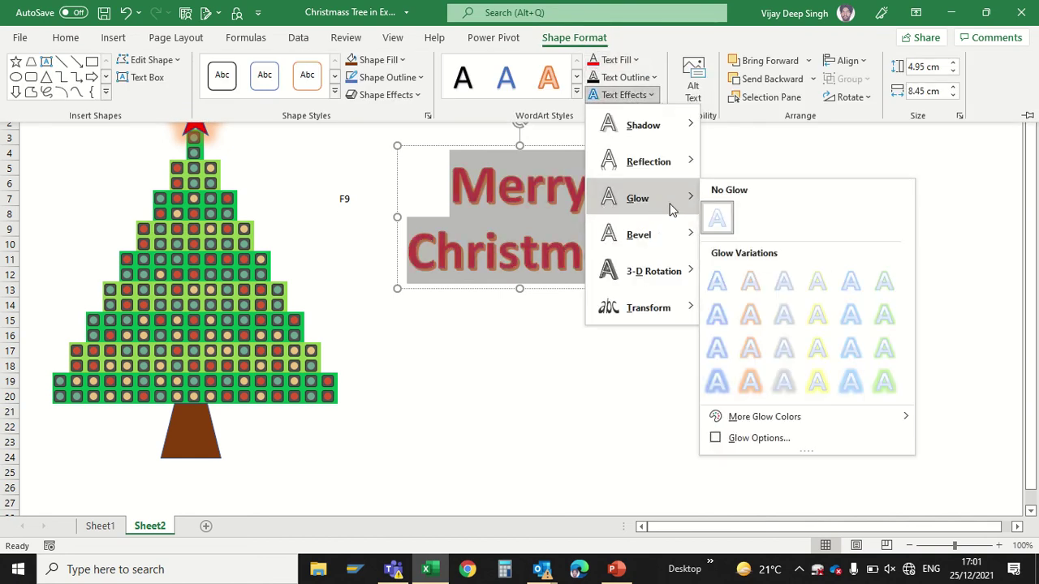
{"action": "left_click", "coordinate": [716, 383]}
{"action": "key", "text": "Escape"}
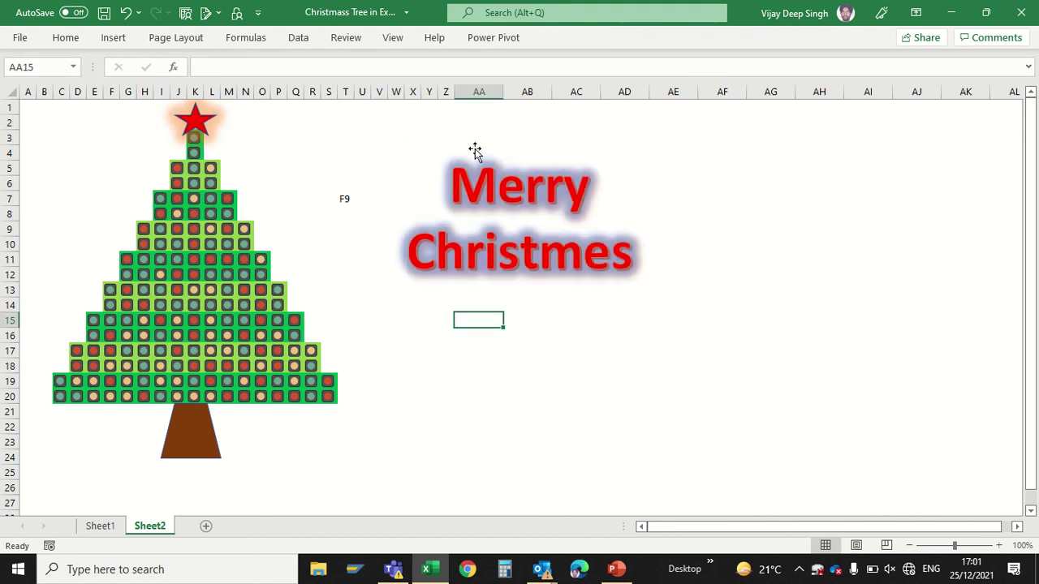